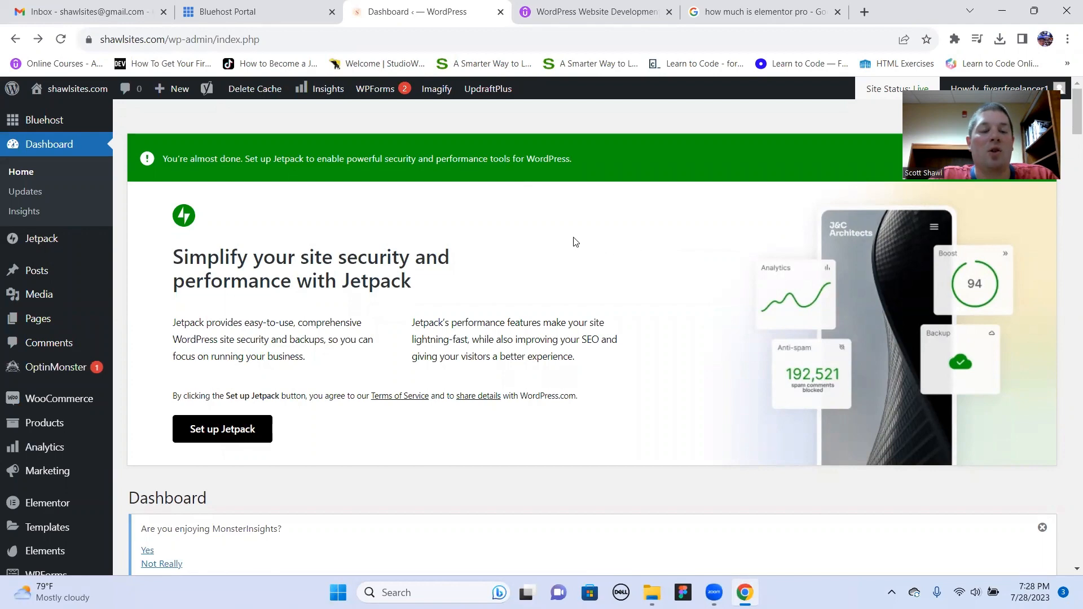
- Search the WordPress plugin directory for "elementor" and examine the Elementor Website Builder entry
{"action": "scroll", "coordinate": [84, 311], "scroll_direction": "down", "scroll_amount": 4}
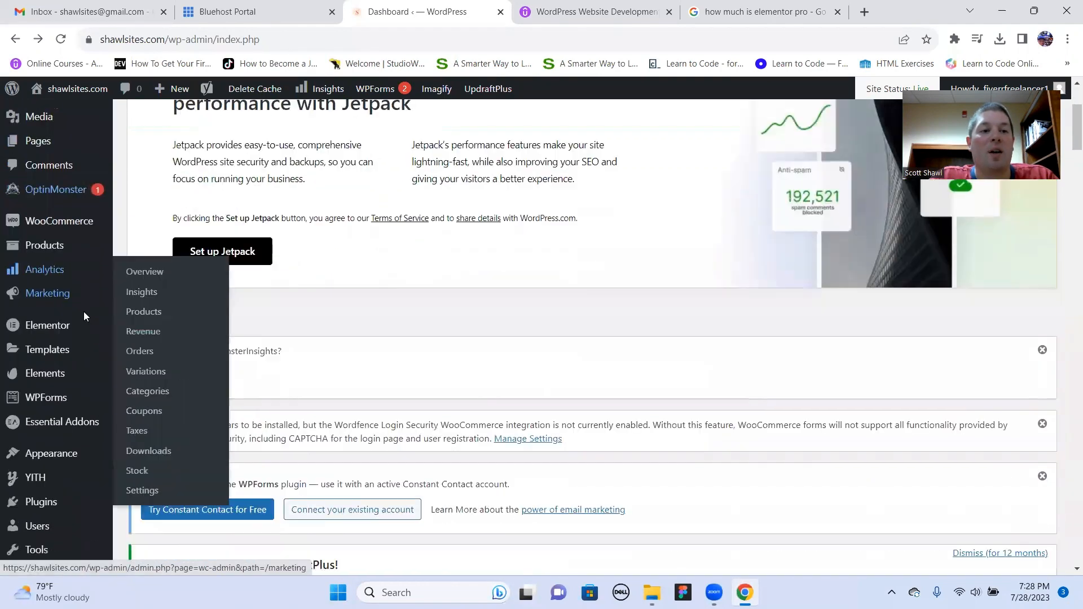
{"action": "scroll", "coordinate": [73, 375], "scroll_direction": "down", "scroll_amount": 1}
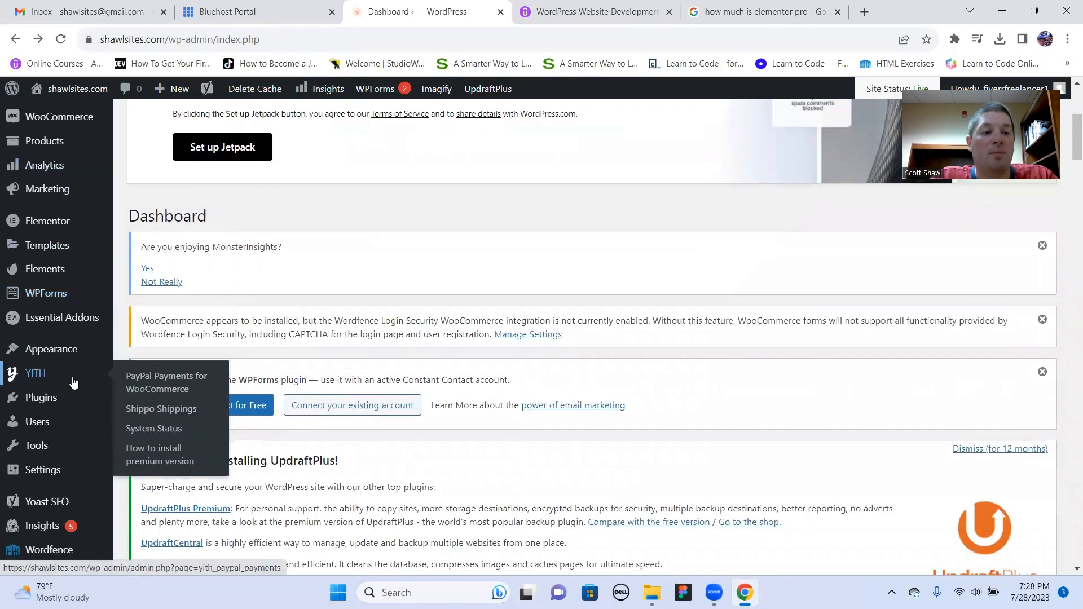
{"action": "mouse_move", "coordinate": [66, 398]}
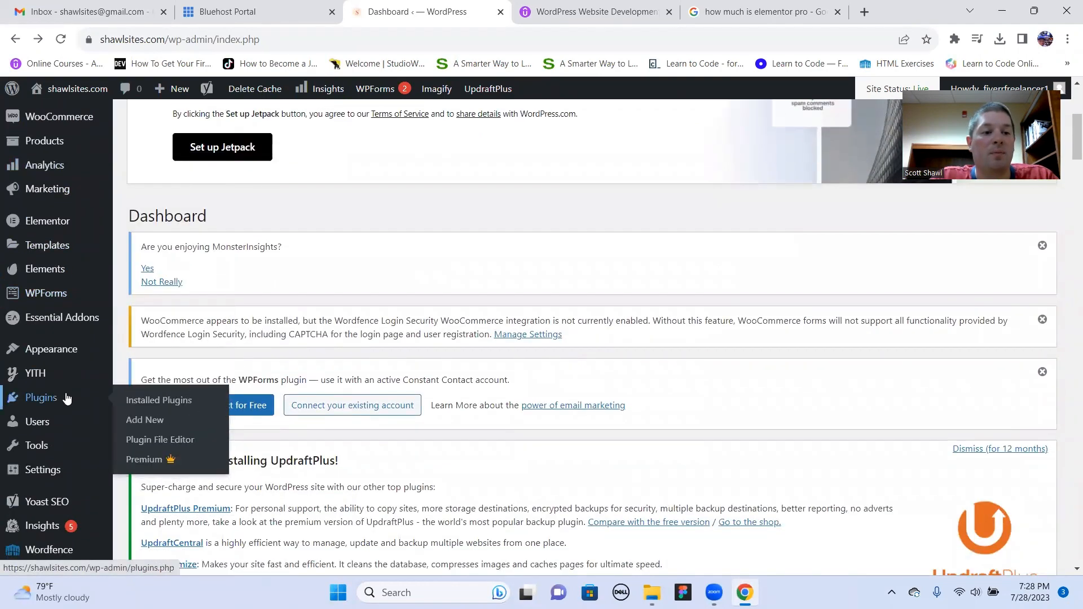
{"action": "left_click", "coordinate": [172, 426]}
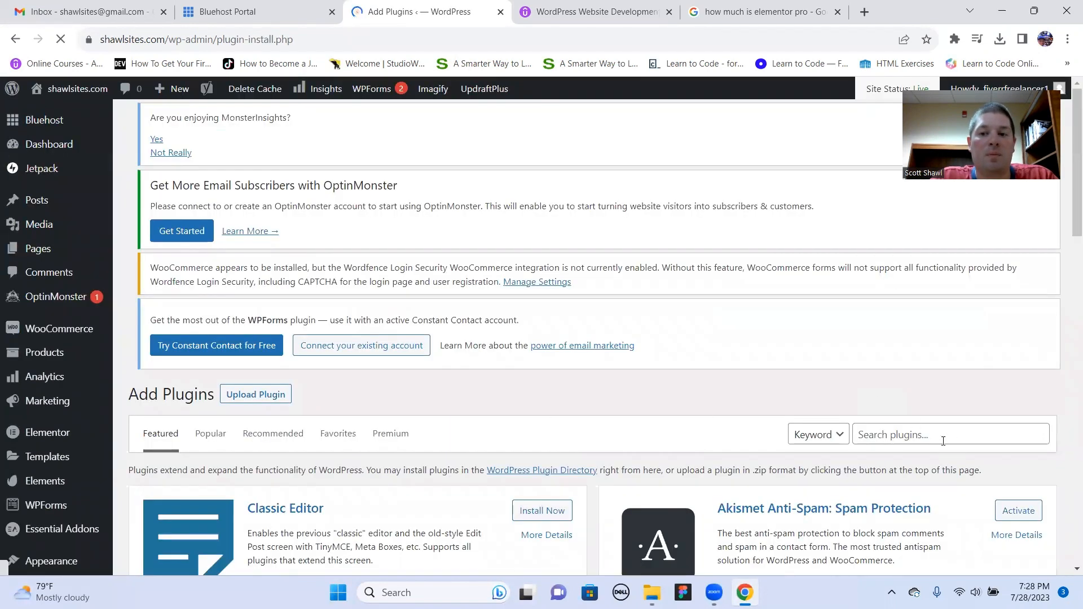
{"action": "left_click", "coordinate": [923, 443]}
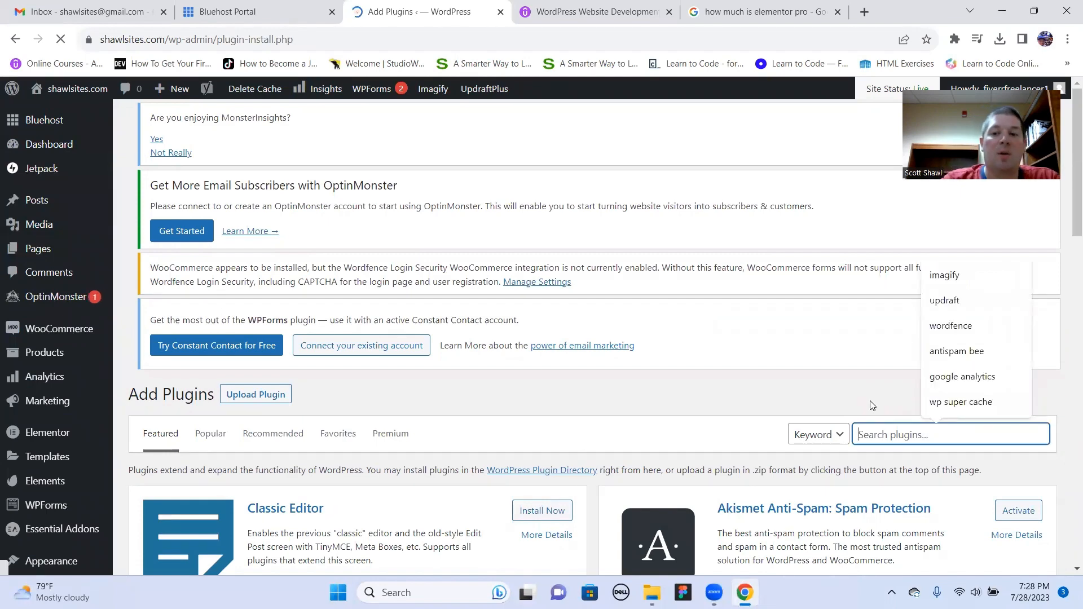
{"action": "type", "text": "elementor"}
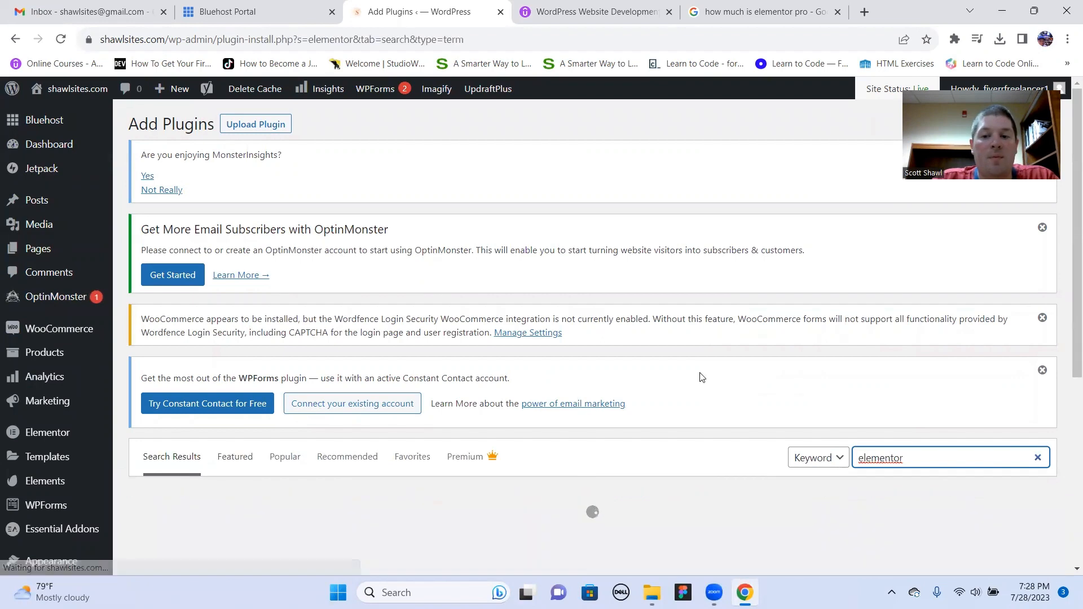
{"action": "scroll", "coordinate": [453, 428], "scroll_direction": "down", "scroll_amount": 1}
{"action": "scroll", "coordinate": [453, 428], "scroll_direction": "down", "scroll_amount": 5}
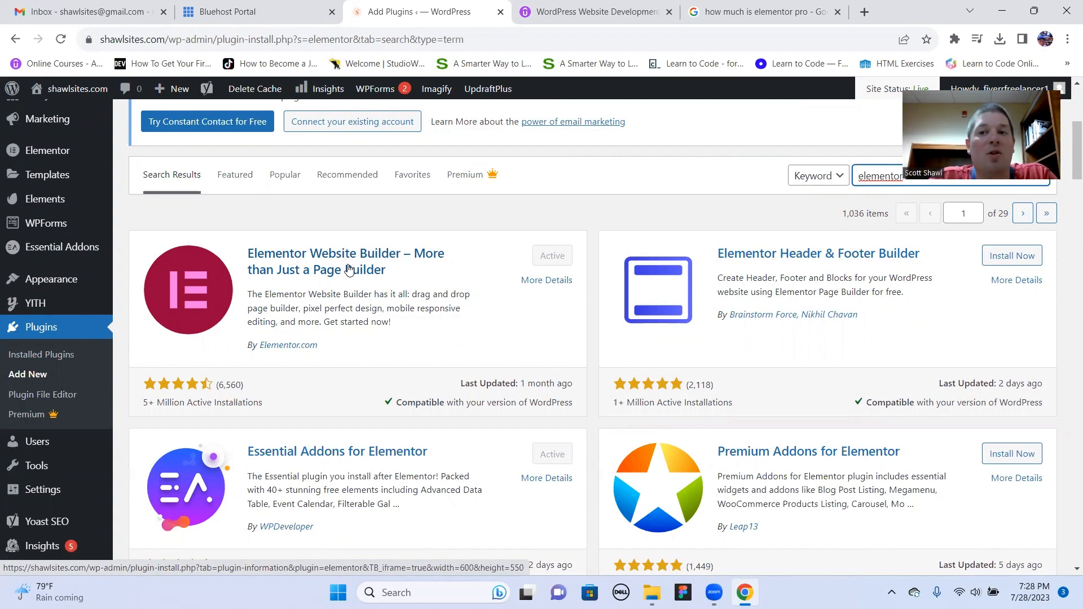
{"action": "scroll", "coordinate": [248, 282], "scroll_direction": "up", "scroll_amount": 1}
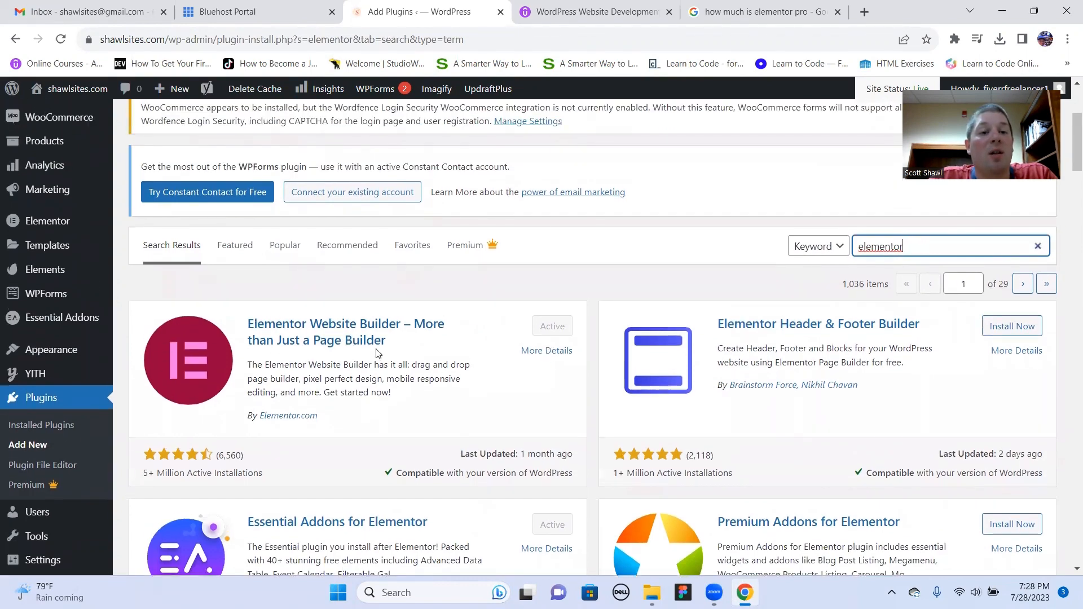
{"action": "scroll", "coordinate": [377, 354], "scroll_direction": "up", "scroll_amount": 3}
- View the list of all posts, and open the list of all pages on the site
{"action": "mouse_move", "coordinate": [31, 208]}
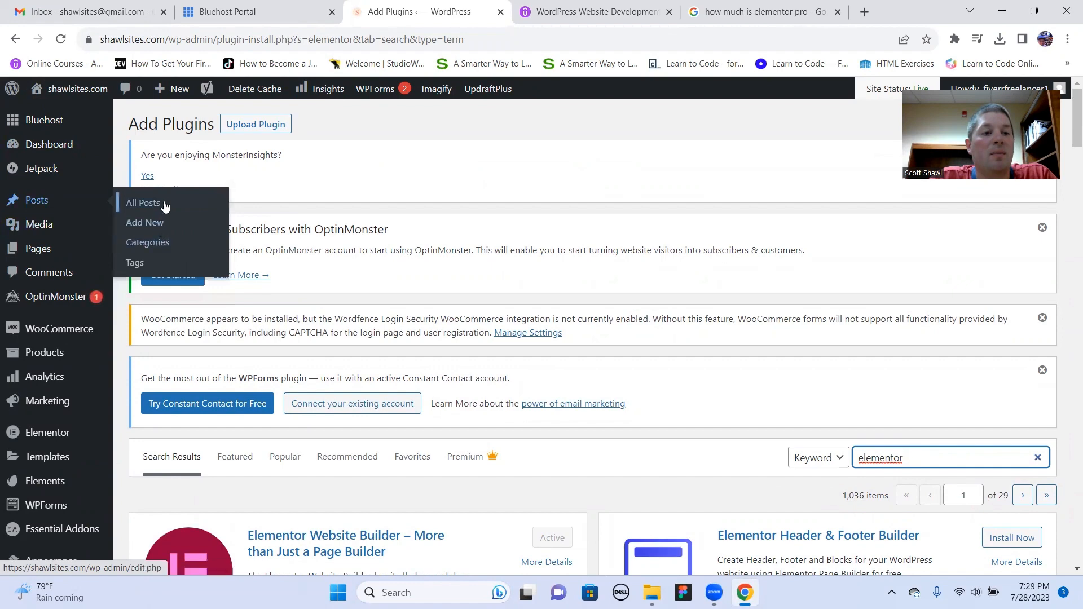
{"action": "left_click", "coordinate": [139, 203]}
{"action": "mouse_move", "coordinate": [49, 344]}
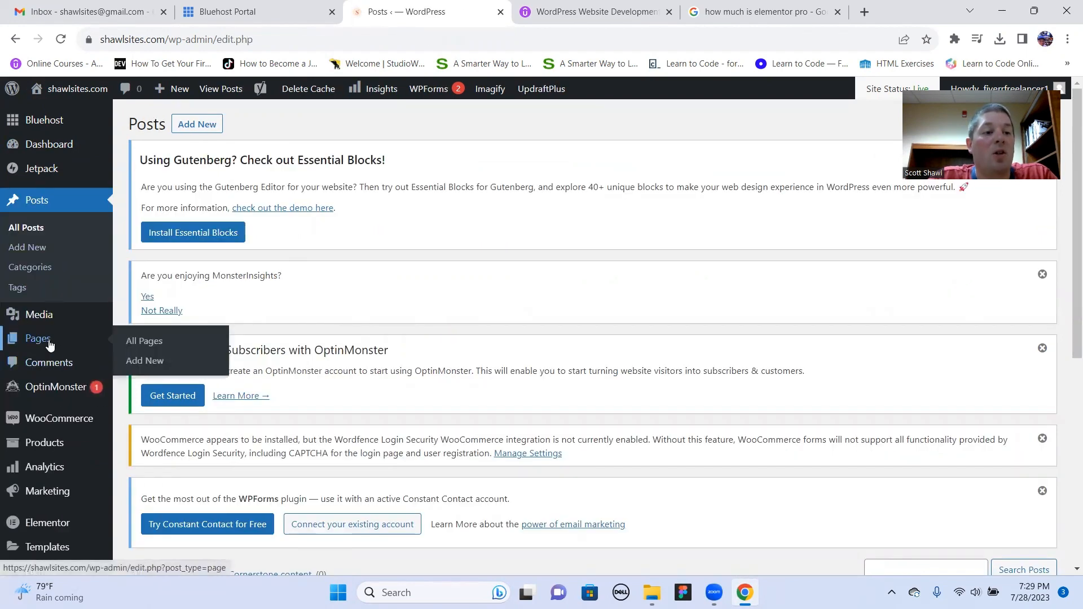
{"action": "left_click", "coordinate": [149, 349]}
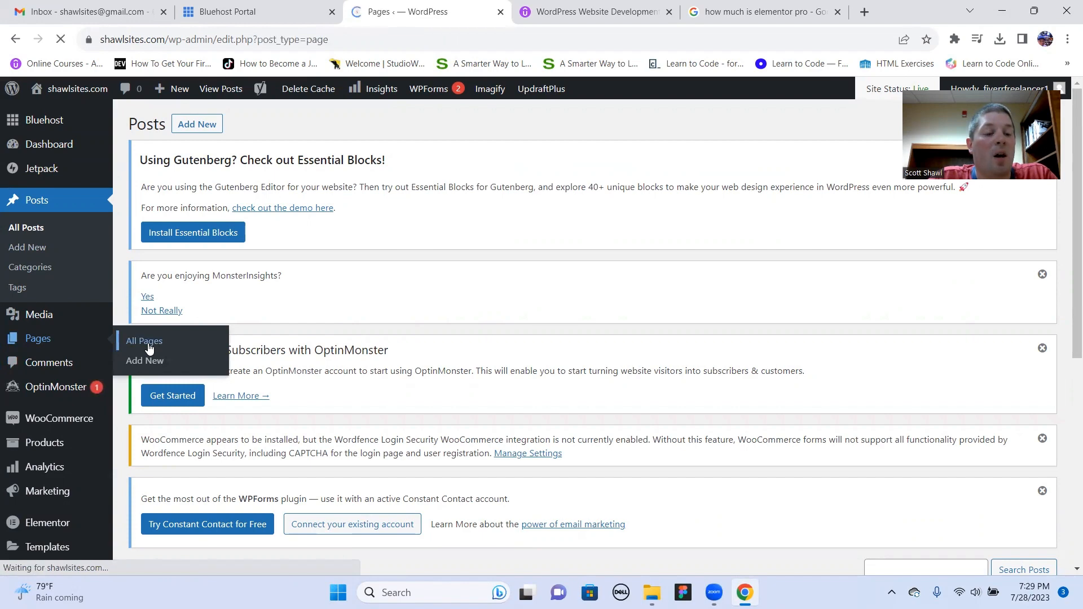
{"action": "scroll", "coordinate": [430, 357], "scroll_direction": "down", "scroll_amount": 5}
{"action": "scroll", "coordinate": [430, 357], "scroll_direction": "down", "scroll_amount": 5}
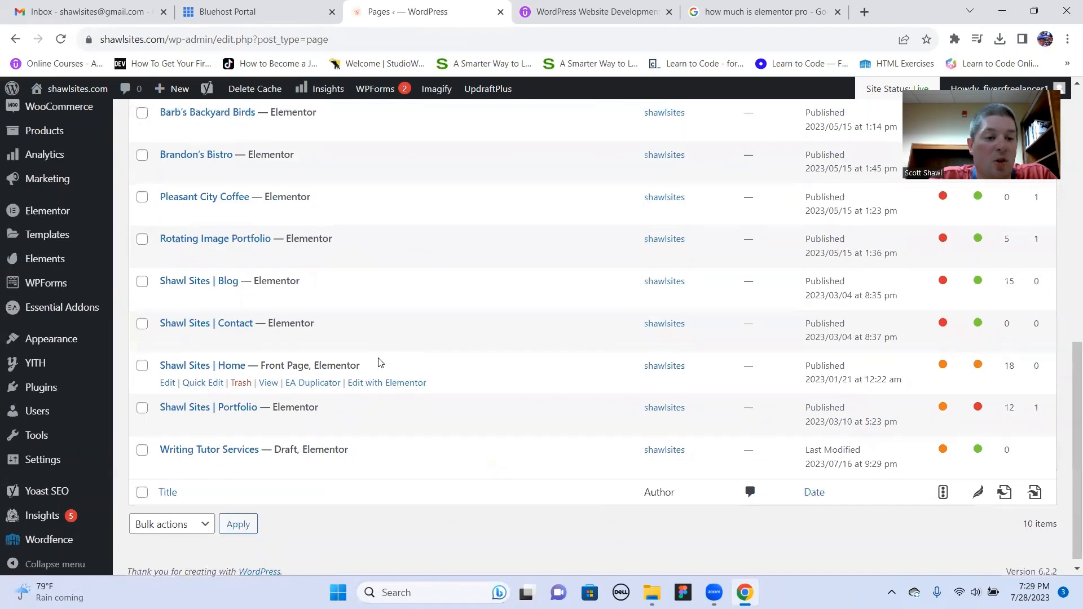
- Open "a test page" for editing with Elementor and close the Google search on Elementor Pro's price
{"action": "scroll", "coordinate": [383, 355], "scroll_direction": "up", "scroll_amount": 2}
{"action": "scroll", "coordinate": [402, 321], "scroll_direction": "up", "scroll_amount": 1}
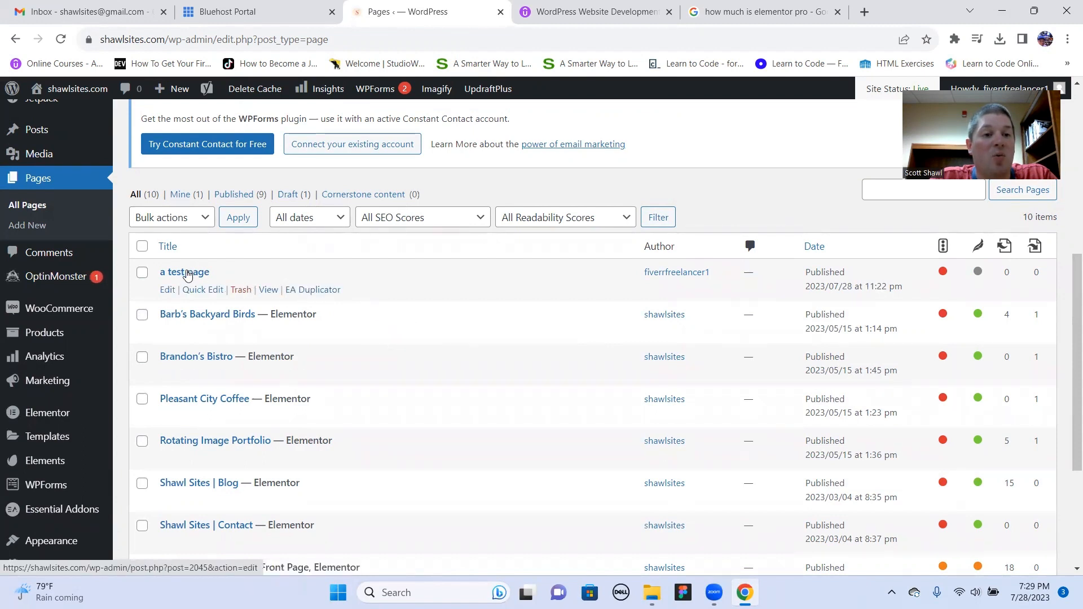
{"action": "left_click", "coordinate": [168, 290]}
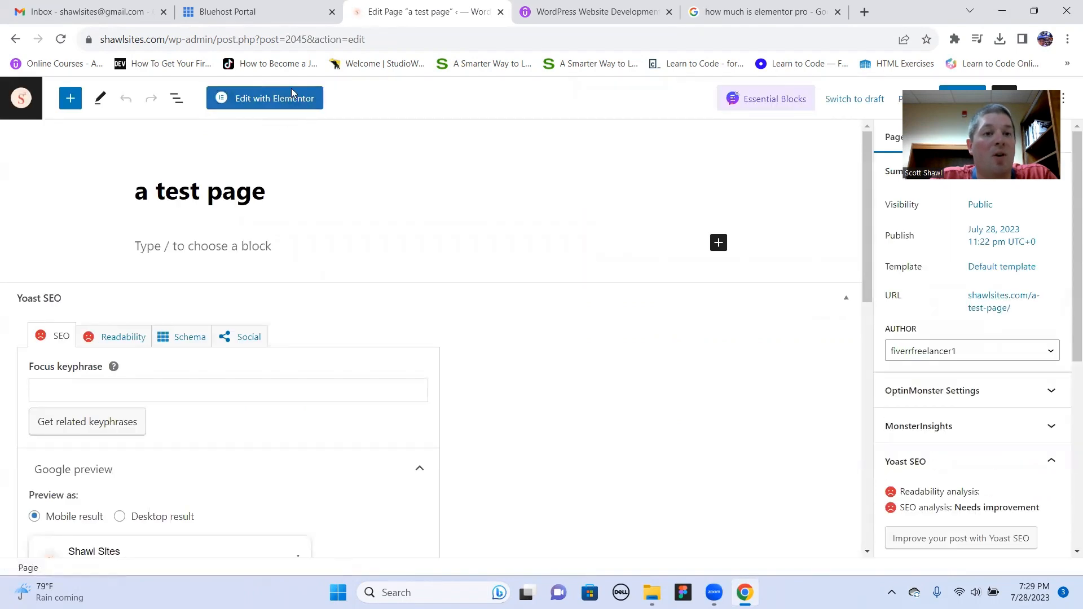
{"action": "left_click", "coordinate": [261, 107]}
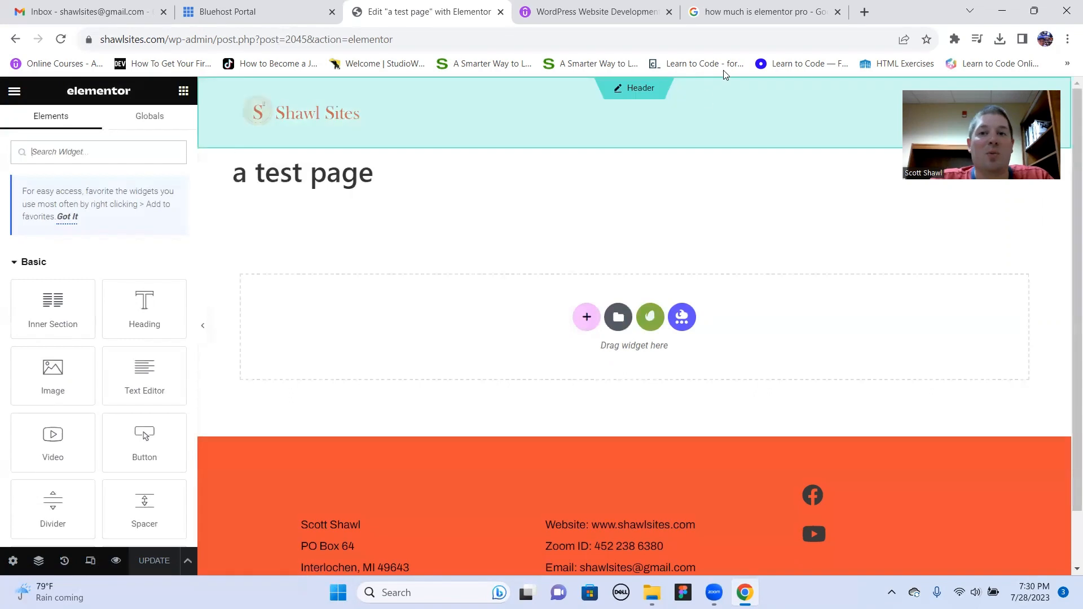
{"action": "left_click", "coordinate": [836, 12]}
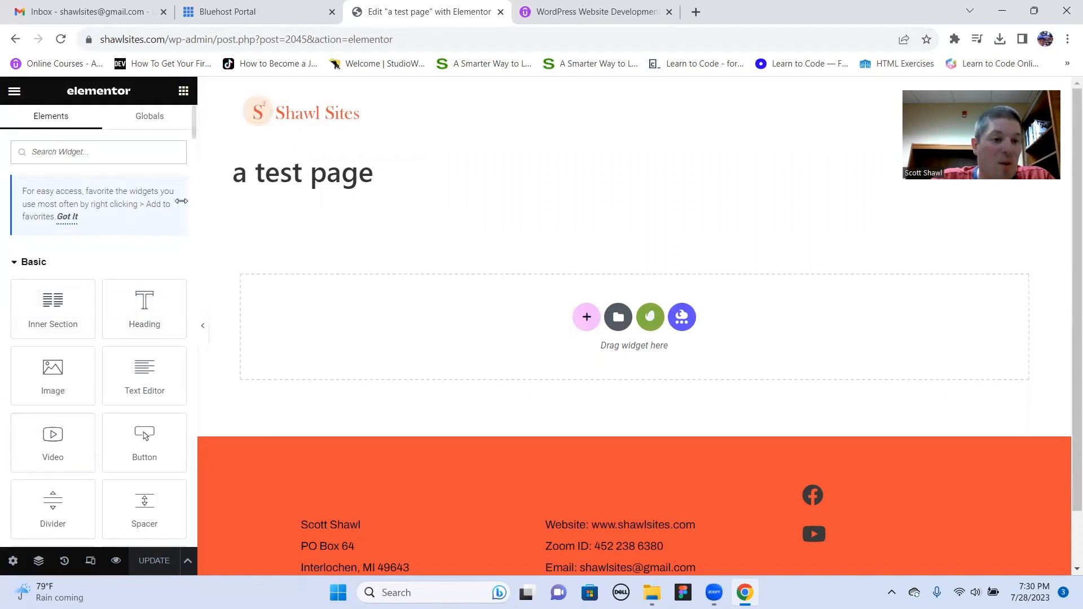
- Look through the Basic and Pro widgets available in the Elementor editor
{"action": "scroll", "coordinate": [192, 125], "scroll_direction": "down", "scroll_amount": 5}
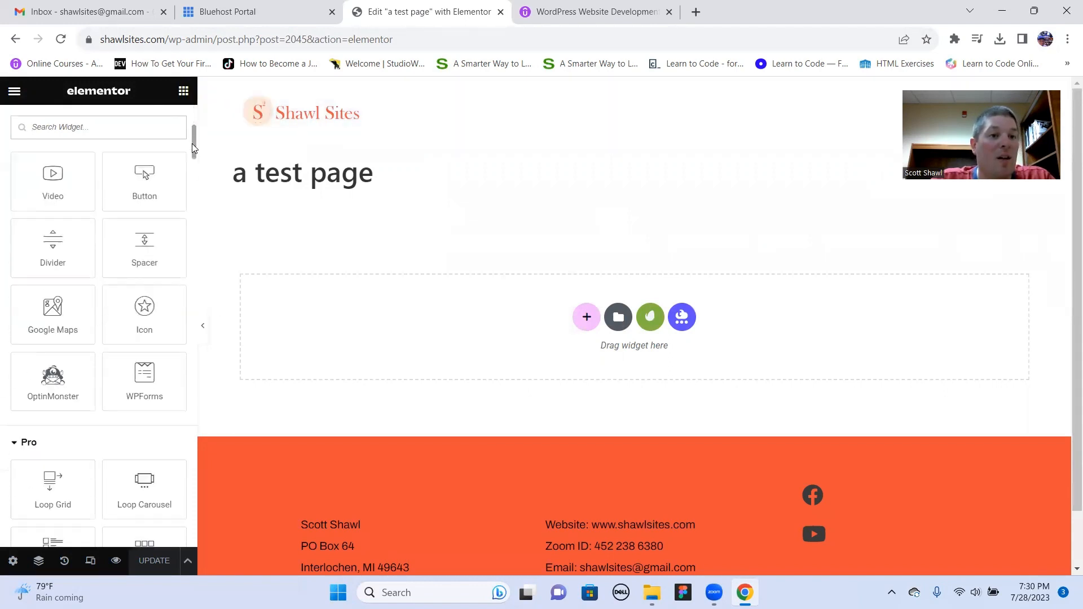
{"action": "scroll", "coordinate": [191, 141], "scroll_direction": "up", "scroll_amount": 4}
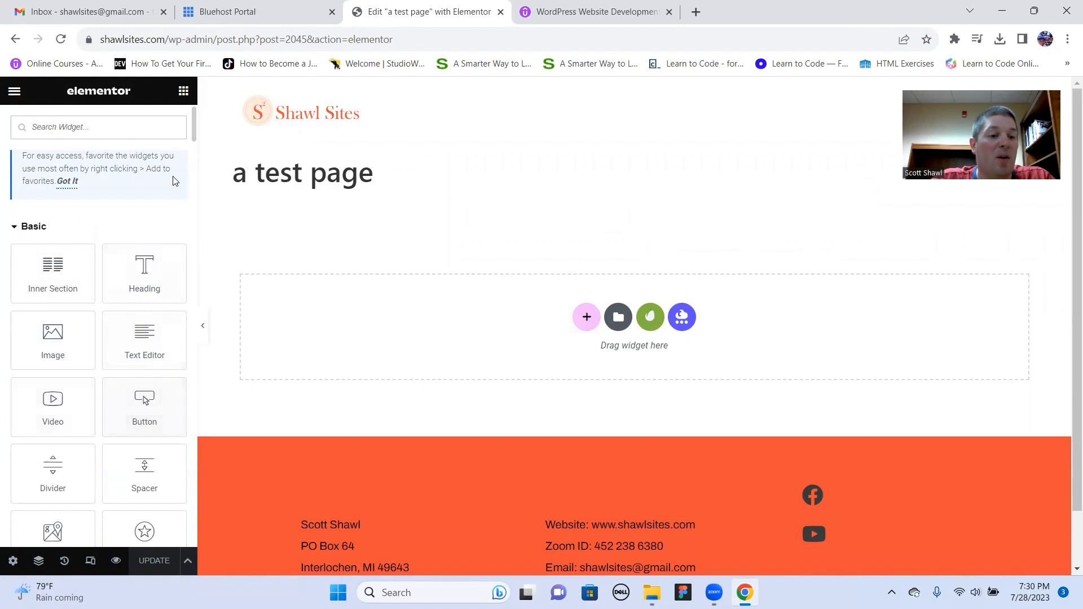
{"action": "scroll", "coordinate": [193, 131], "scroll_direction": "down", "scroll_amount": 3}
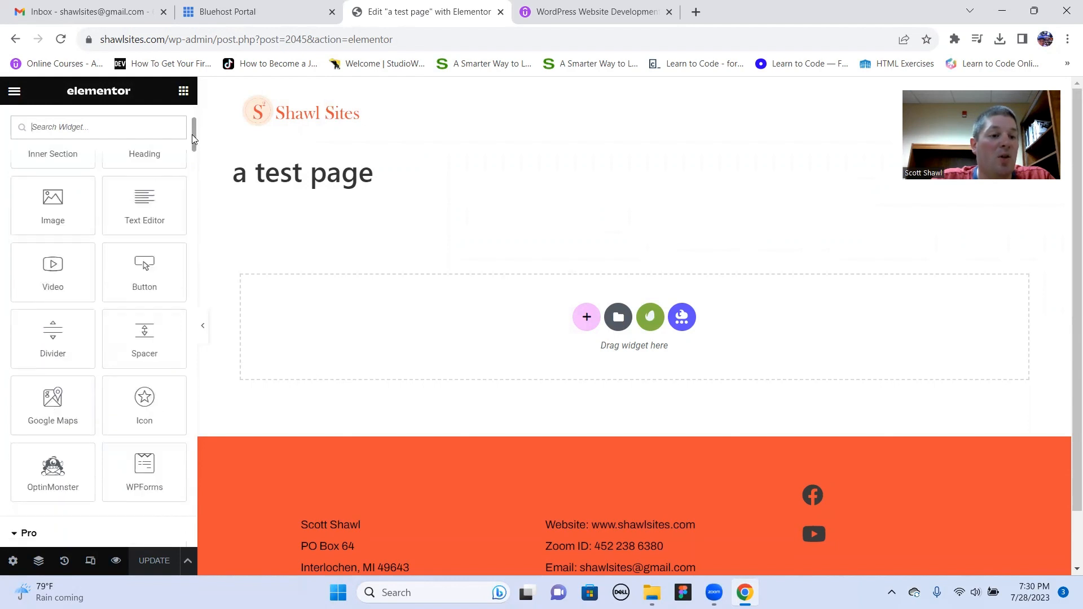
{"action": "scroll", "coordinate": [195, 144], "scroll_direction": "down", "scroll_amount": 3}
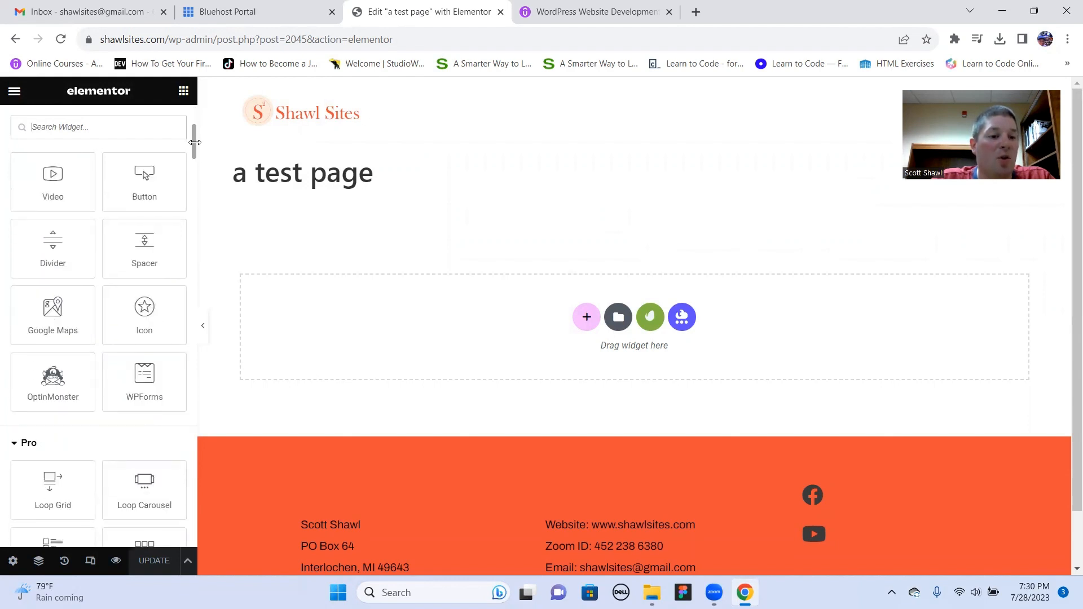
{"action": "scroll", "coordinate": [196, 148], "scroll_direction": "down", "scroll_amount": 3}
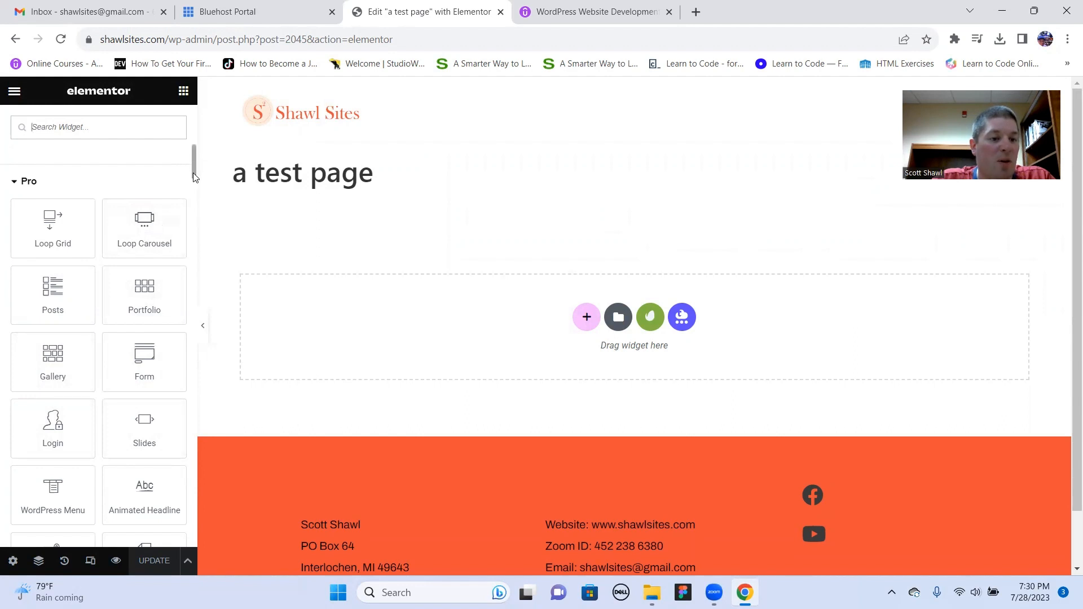
{"action": "left_click_drag", "start_coordinate": [195, 176], "coordinate": [196, 195]}
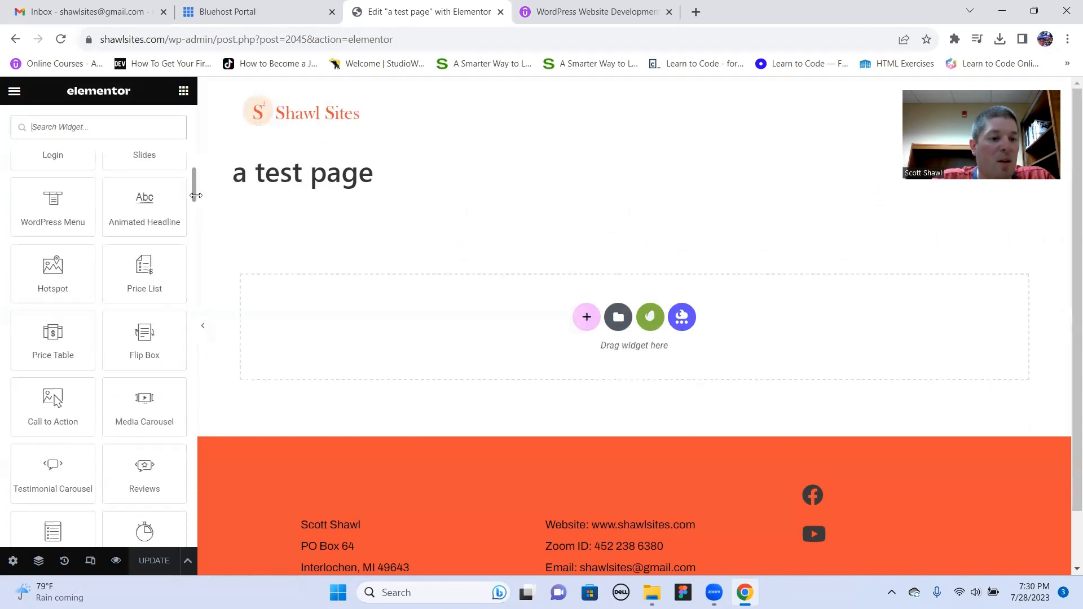
{"action": "scroll", "coordinate": [99, 216], "scroll_direction": "down", "scroll_amount": 5}
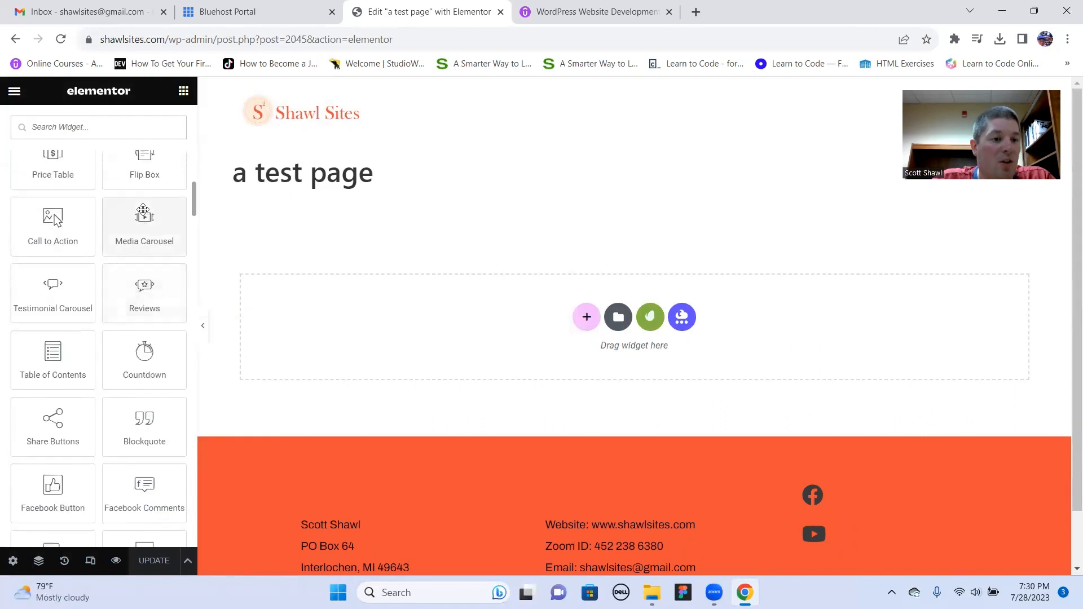
{"action": "scroll", "coordinate": [91, 214], "scroll_direction": "up", "scroll_amount": 1}
{"action": "scroll", "coordinate": [81, 211], "scroll_direction": "down", "scroll_amount": 1}
{"action": "scroll", "coordinate": [79, 213], "scroll_direction": "up", "scroll_amount": 1}
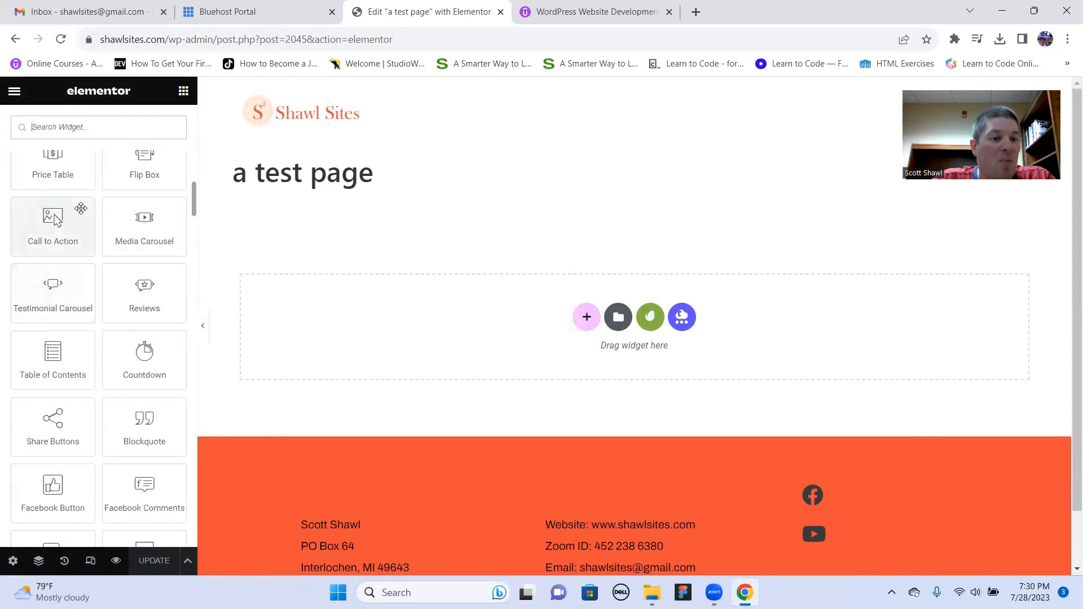
{"action": "scroll", "coordinate": [78, 211], "scroll_direction": "down", "scroll_amount": 1}
{"action": "scroll", "coordinate": [78, 211], "scroll_direction": "up", "scroll_amount": 1}
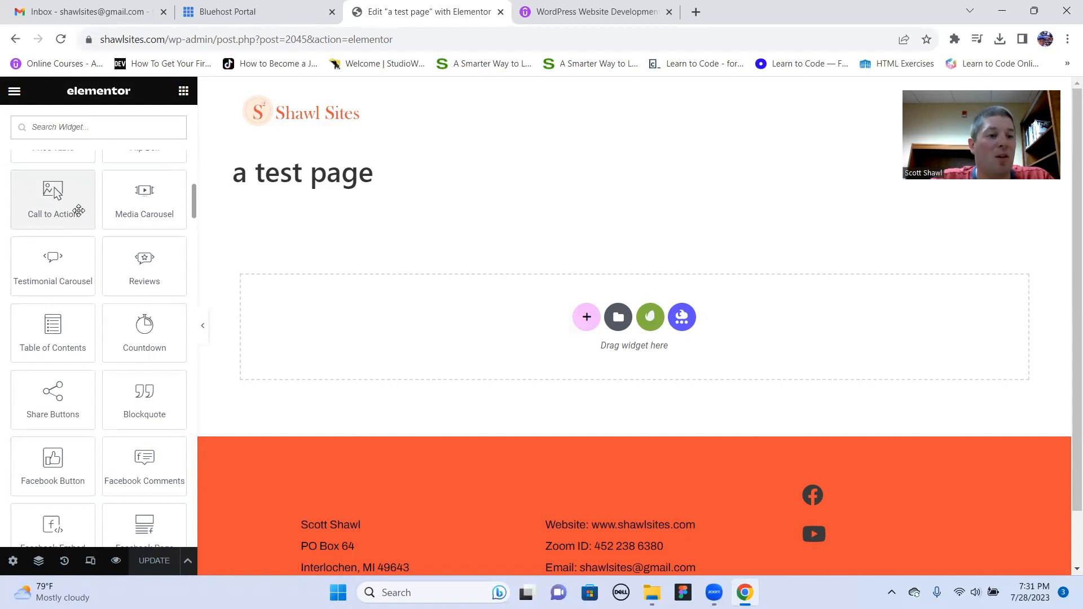
{"action": "scroll", "coordinate": [101, 209], "scroll_direction": "up", "scroll_amount": 3}
{"action": "left_click_drag", "start_coordinate": [193, 197], "coordinate": [193, 133]}
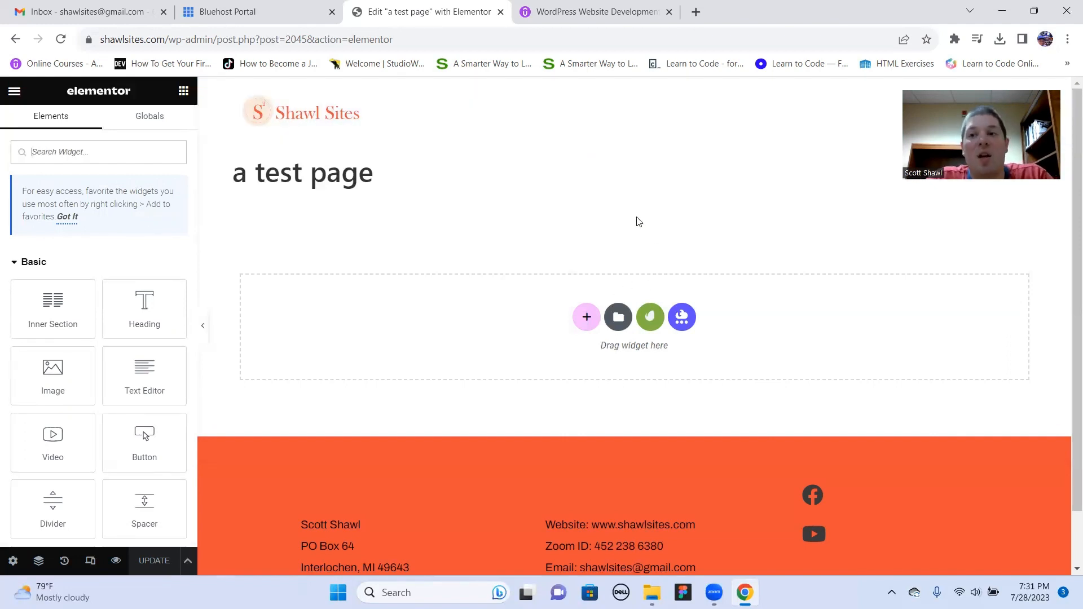
- Add a single-column section to the page and place an Image widget in it
{"action": "left_click", "coordinate": [590, 319]}
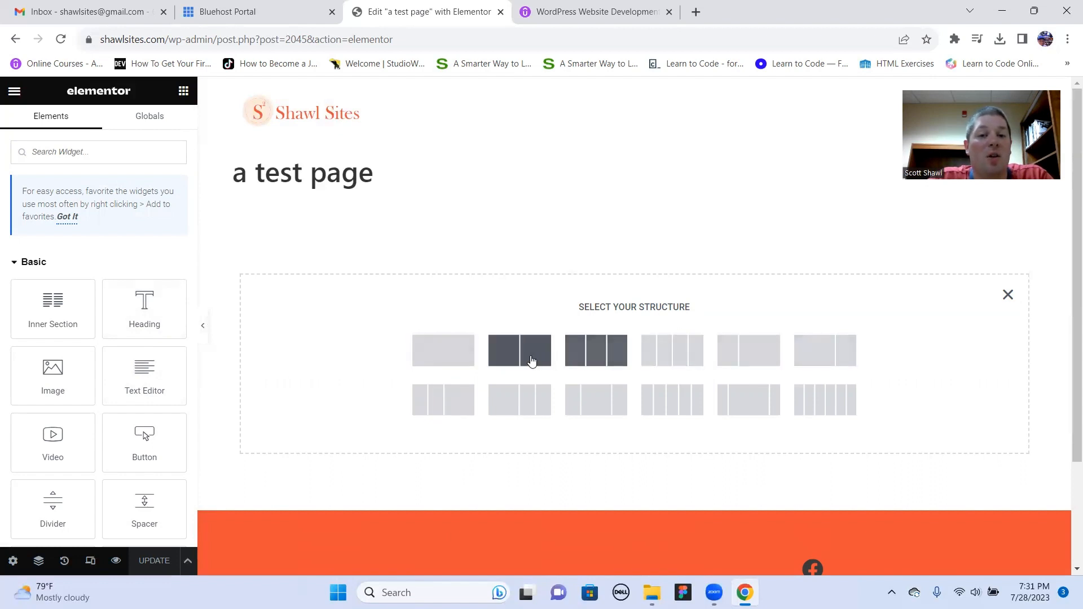
{"action": "left_click", "coordinate": [436, 360]}
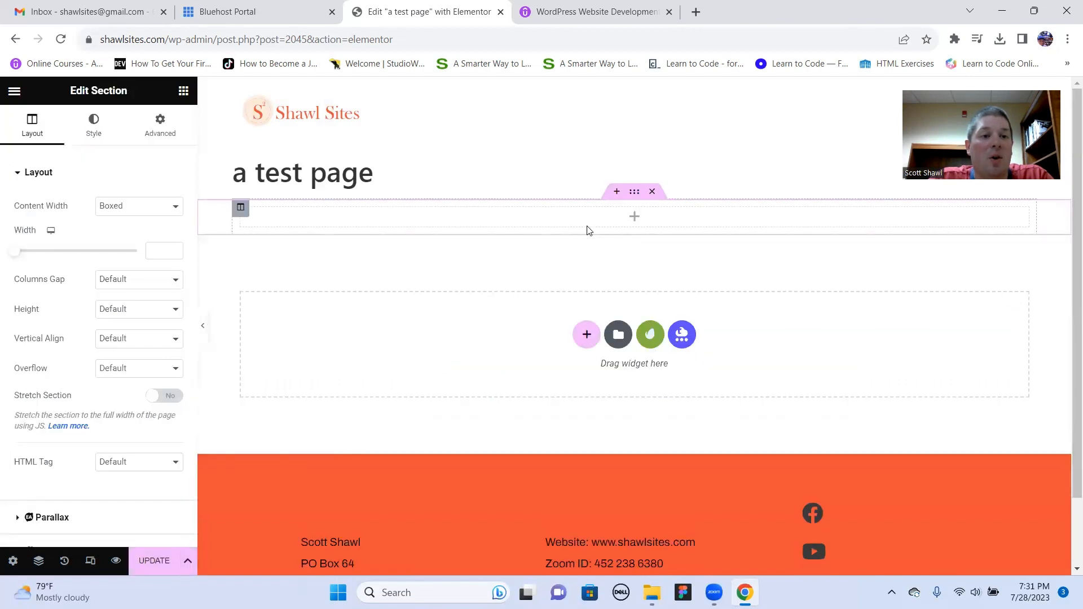
{"action": "left_click", "coordinate": [634, 224]}
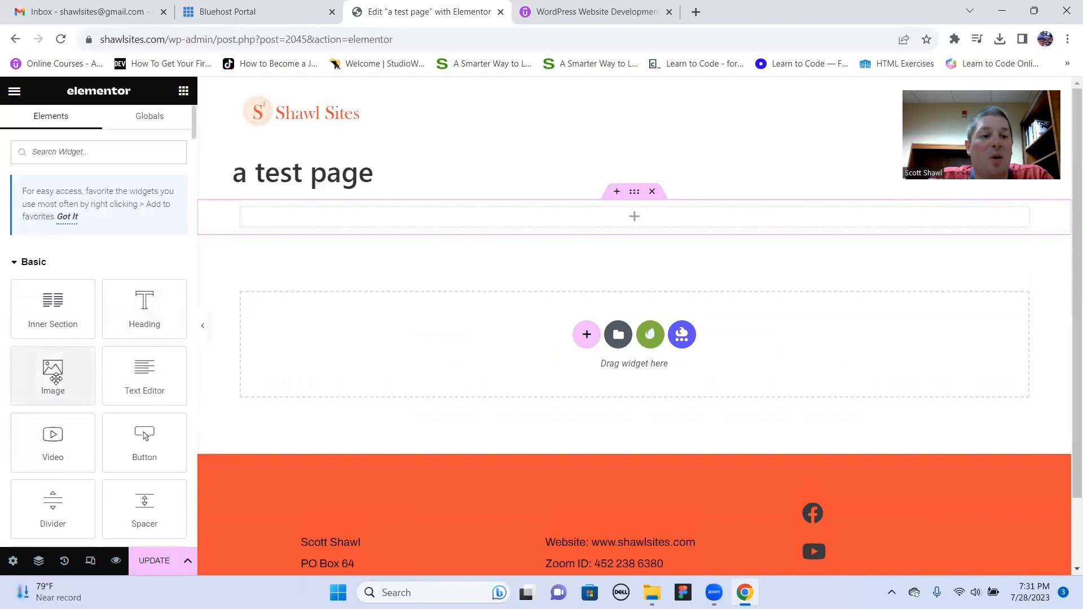
{"action": "left_click_drag", "start_coordinate": [55, 378], "coordinate": [644, 219]}
{"action": "scroll", "coordinate": [577, 324], "scroll_direction": "down", "scroll_amount": 5}
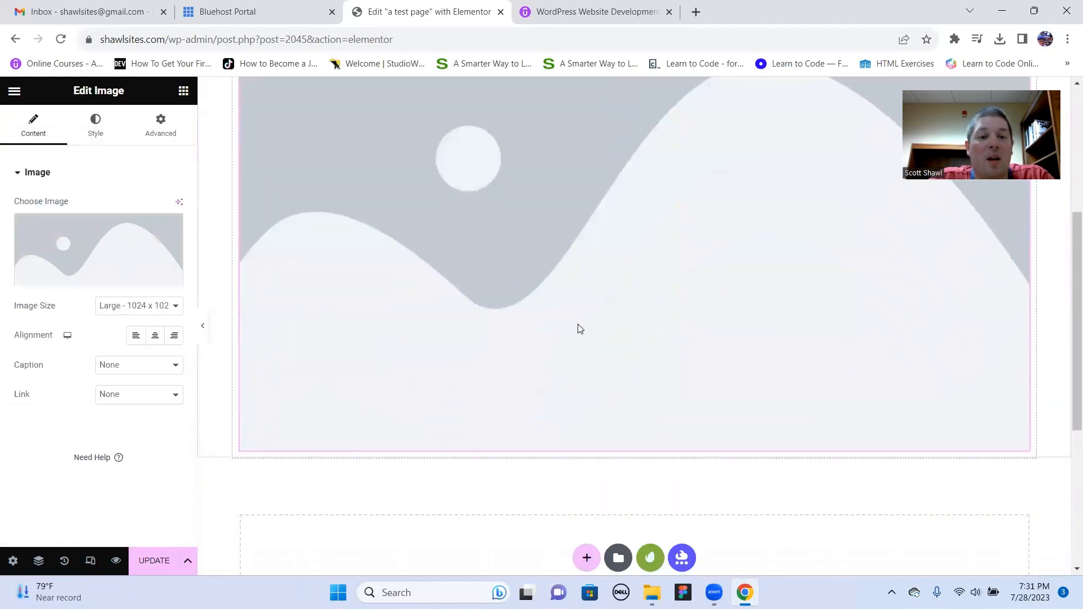
{"action": "scroll", "coordinate": [577, 327], "scroll_direction": "up", "scroll_amount": 4}
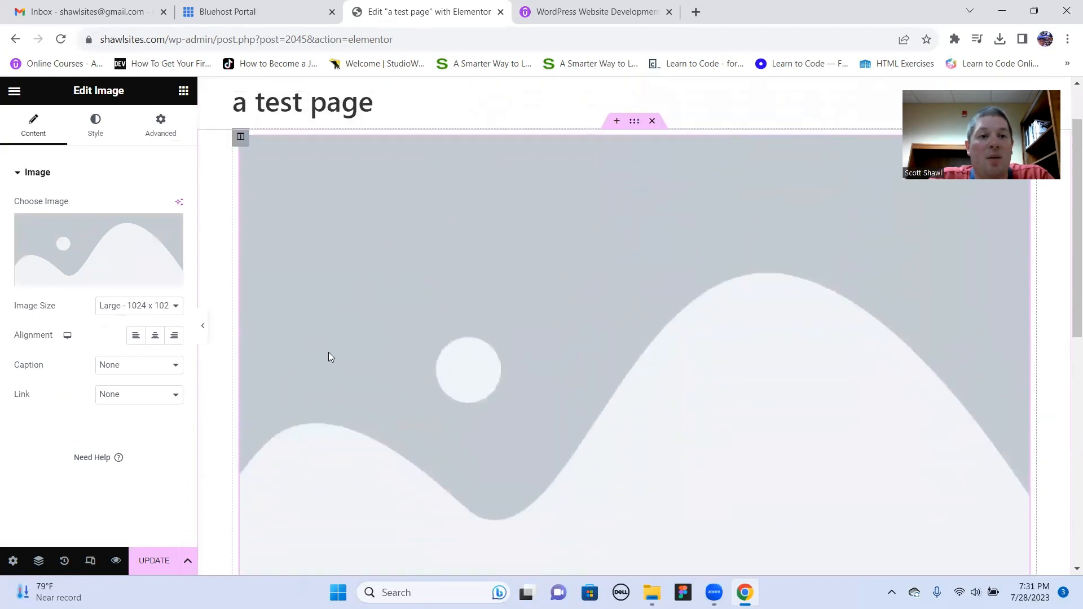
{"action": "scroll", "coordinate": [633, 315], "scroll_direction": "up", "scroll_amount": 2}
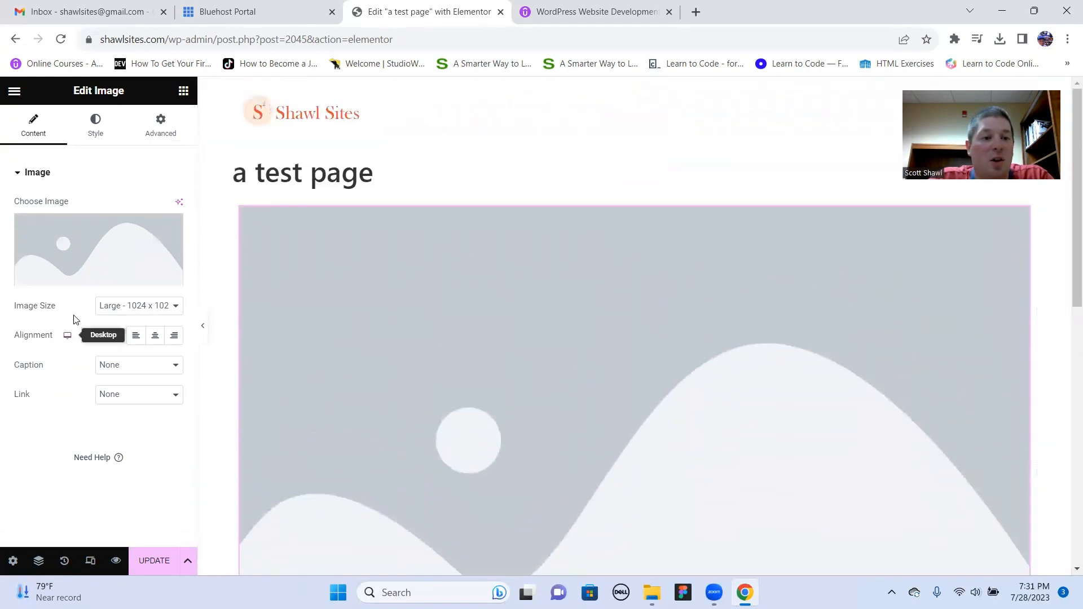
- Set the Image widget's picture to cropped-logo_shawlsites-min.png from the Media Library
{"action": "left_click", "coordinate": [80, 278]}
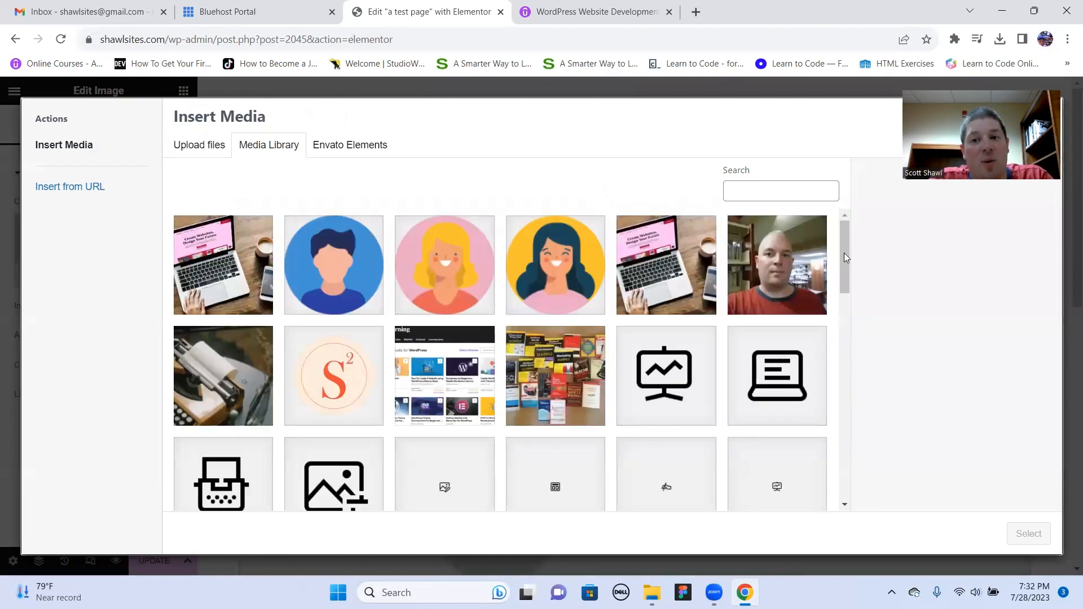
{"action": "mouse_move", "coordinate": [844, 252]}
{"action": "left_mouse_down"}
{"action": "mouse_move", "coordinate": [843, 286]}
{"action": "mouse_move", "coordinate": [848, 244]}
{"action": "left_mouse_up"}
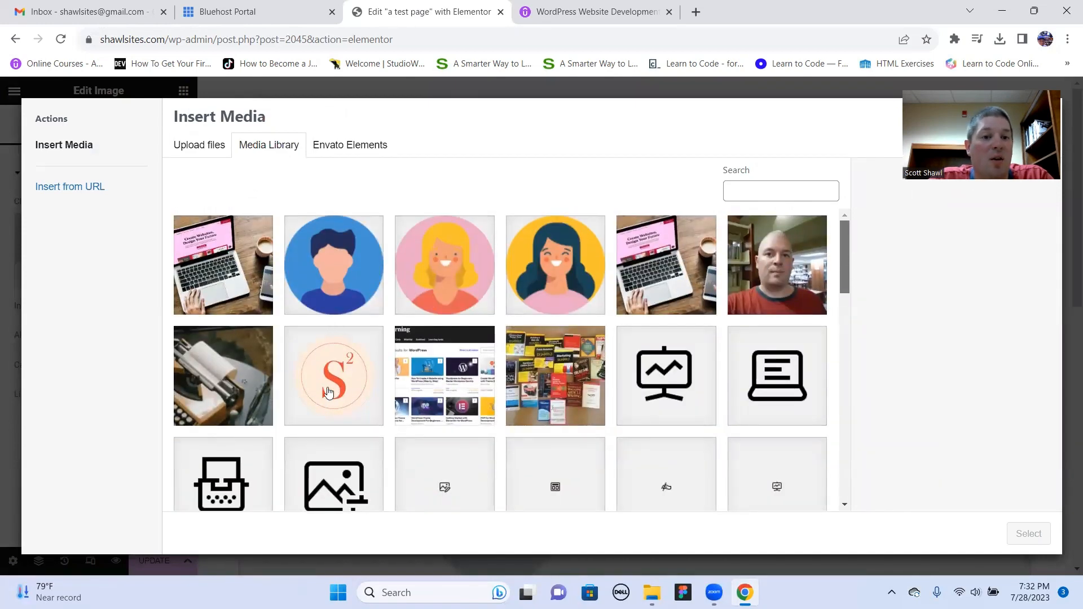
{"action": "left_click", "coordinate": [336, 374]}
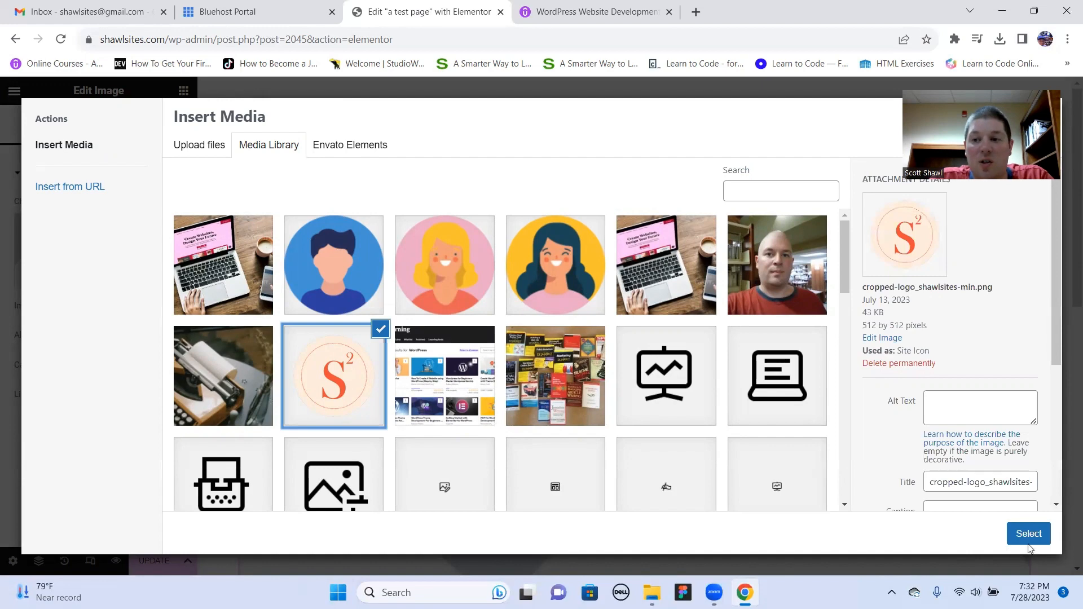
{"action": "left_click", "coordinate": [1028, 540]}
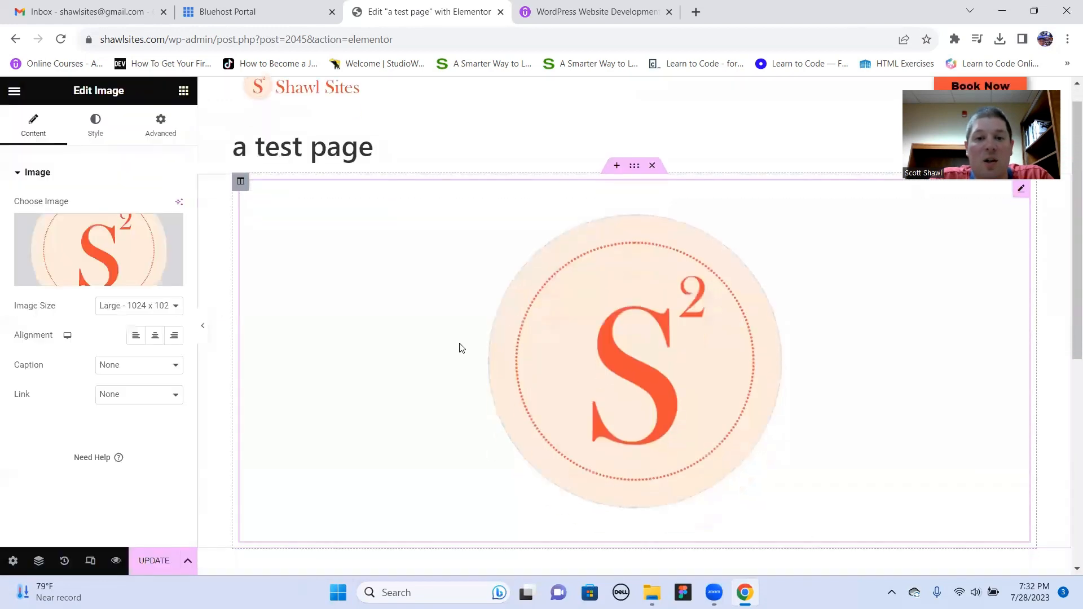
- Add a section with two equal columns below the logo section, and reopen the logo Image widget's settings
{"action": "scroll", "coordinate": [460, 348], "scroll_direction": "down", "scroll_amount": 2}
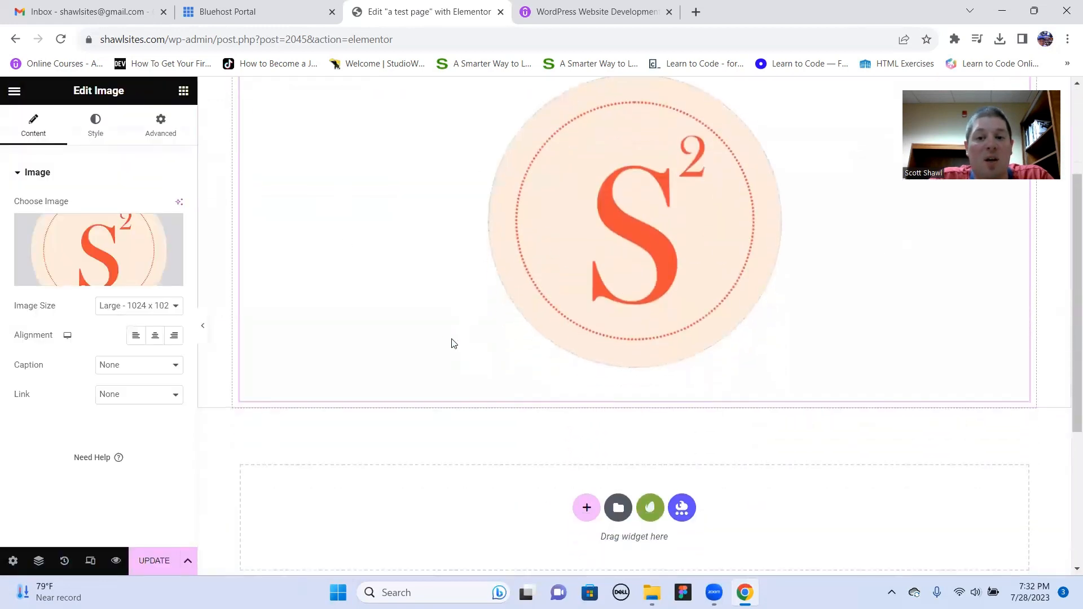
{"action": "scroll", "coordinate": [449, 341], "scroll_direction": "down", "scroll_amount": 3}
{"action": "left_click", "coordinate": [584, 393]}
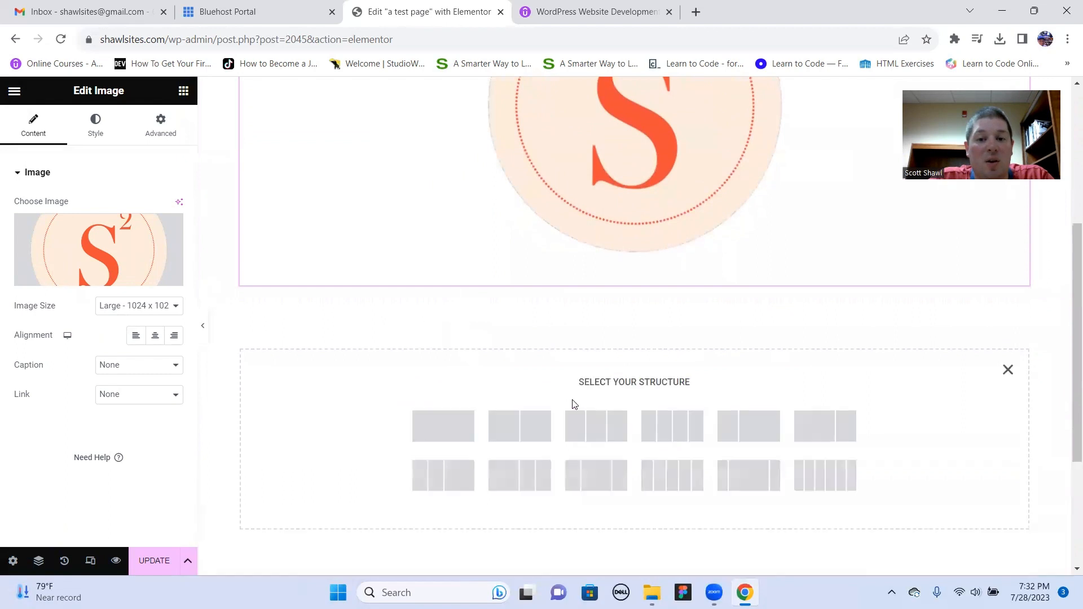
{"action": "left_click", "coordinate": [520, 423]}
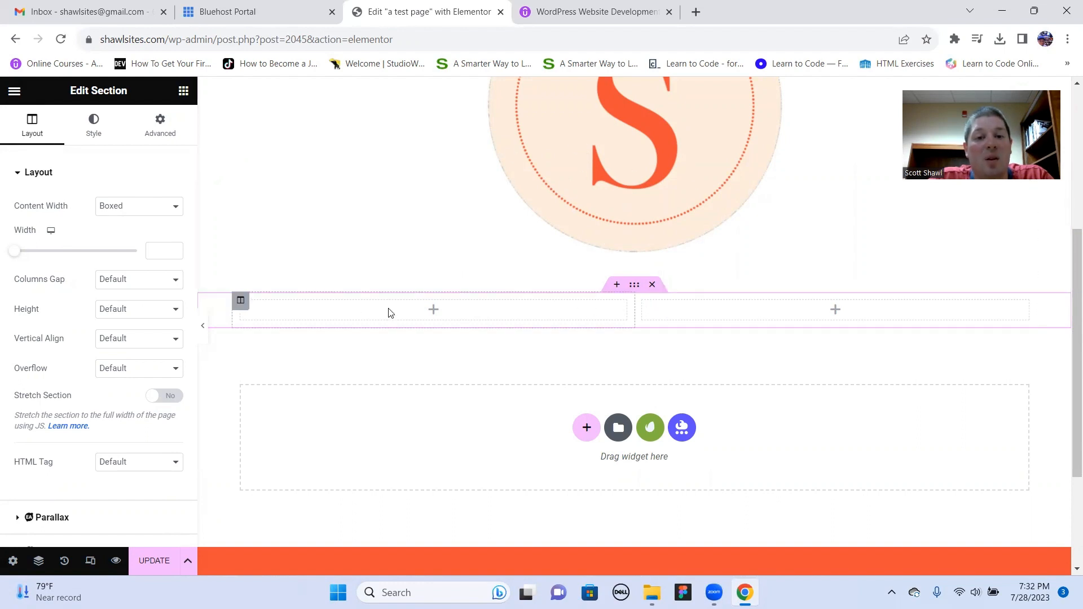
{"action": "scroll", "coordinate": [498, 290], "scroll_direction": "up", "scroll_amount": 5}
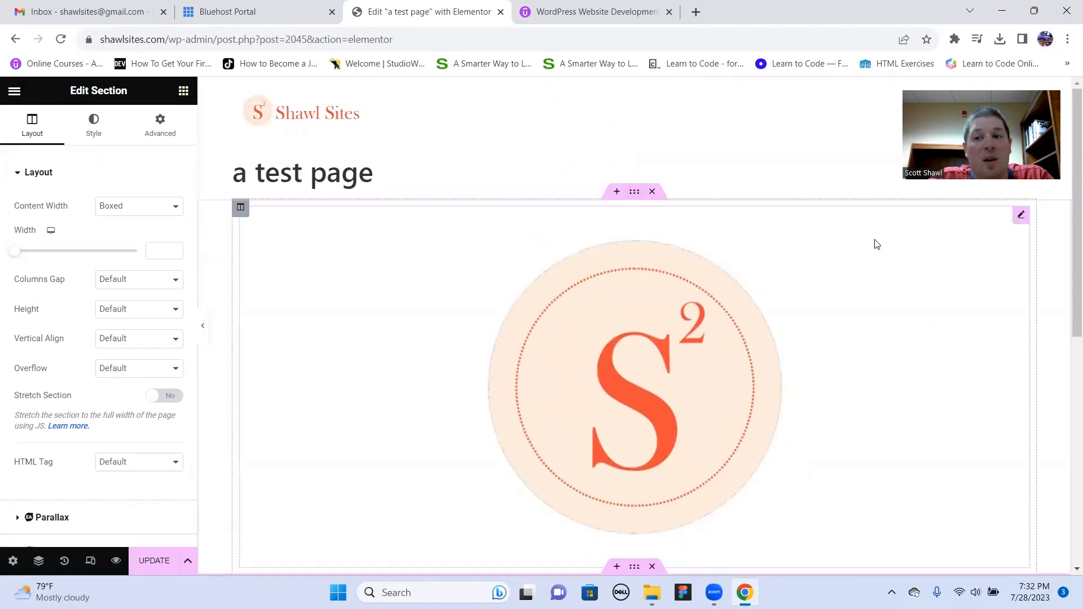
{"action": "left_click", "coordinate": [1021, 217]}
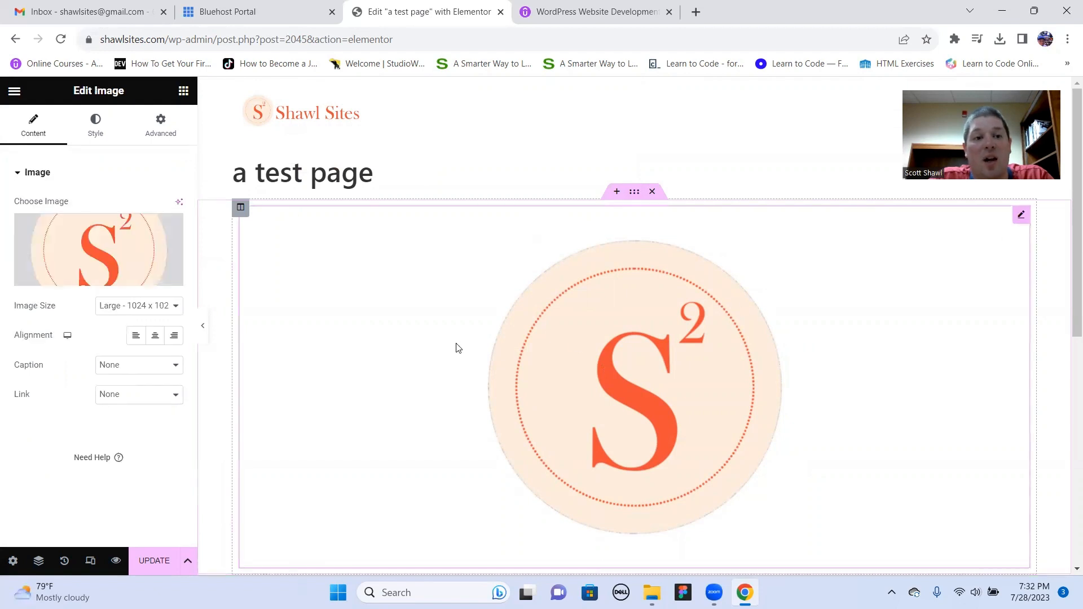
- Place a Text Editor widget in the first column of the two-column section and replace its text with ";lkasdnhfgl;kjal;dfjl;kasdf"
{"action": "scroll", "coordinate": [483, 387], "scroll_direction": "down", "scroll_amount": 5}
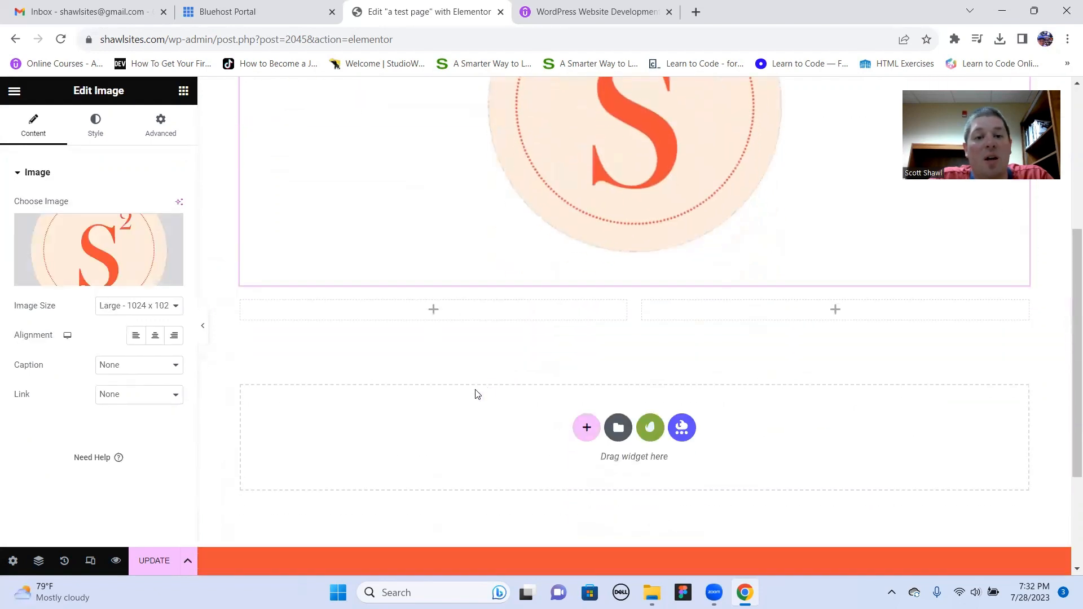
{"action": "left_click", "coordinate": [433, 312]}
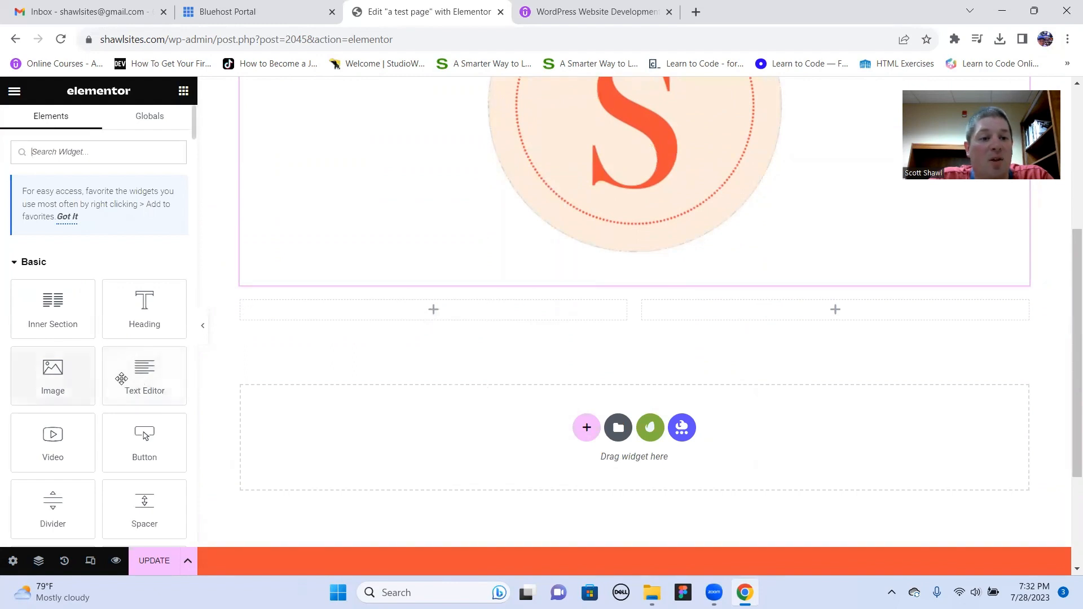
{"action": "left_click_drag", "start_coordinate": [121, 378], "coordinate": [439, 313]}
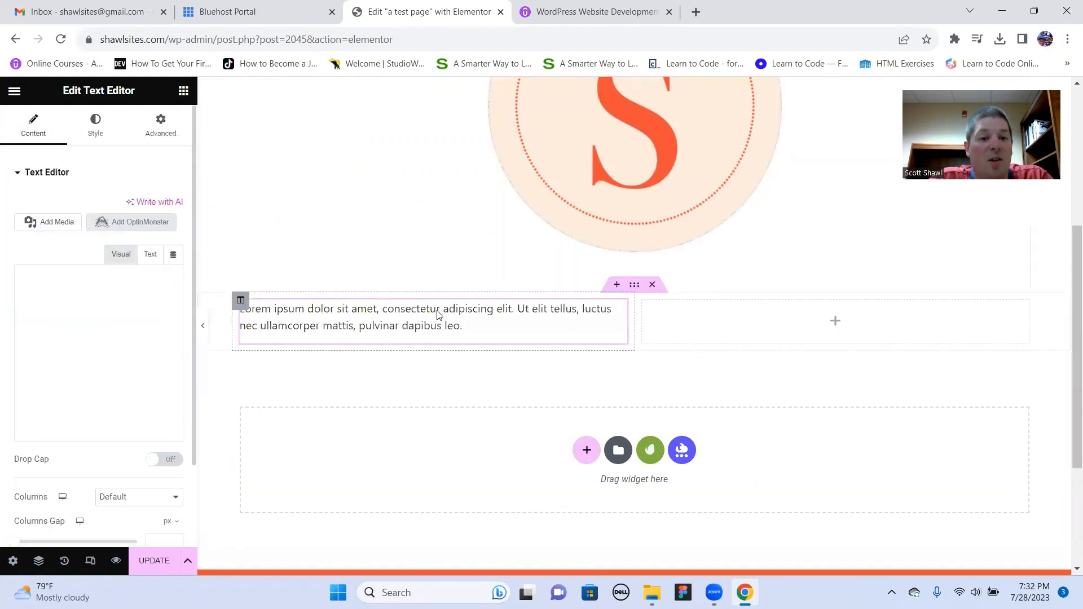
{"action": "left_click_drag", "start_coordinate": [93, 430], "coordinate": [20, 321]}
{"action": "type", "text": ";lkasdnhfgl;kjal;dfjl;kasdf"}
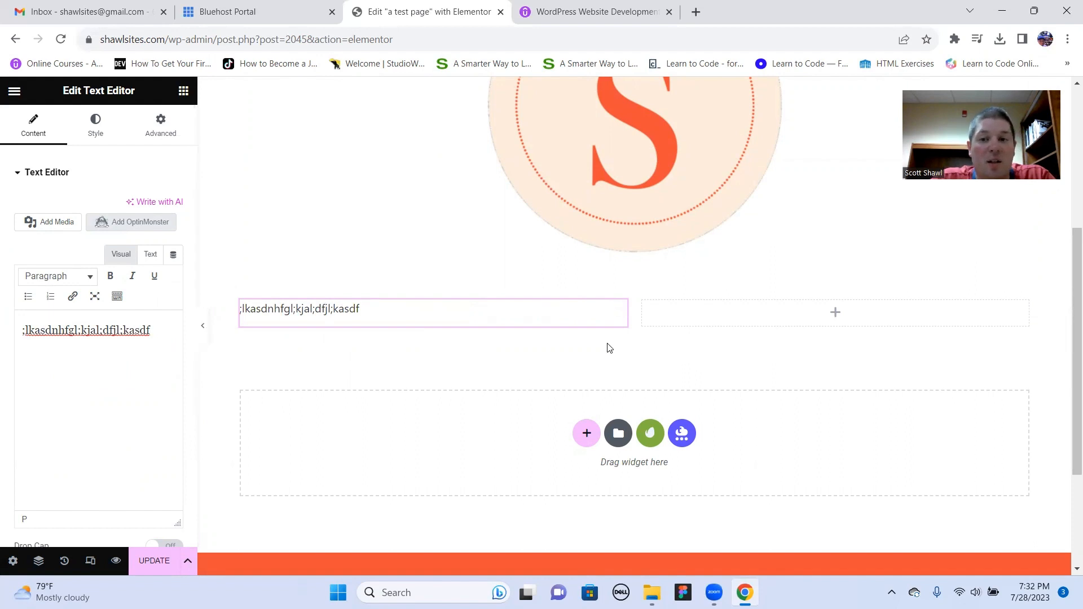
- Place a Button widget in the empty second column, deleting the one misplaced under the text
{"action": "left_click", "coordinate": [832, 315]}
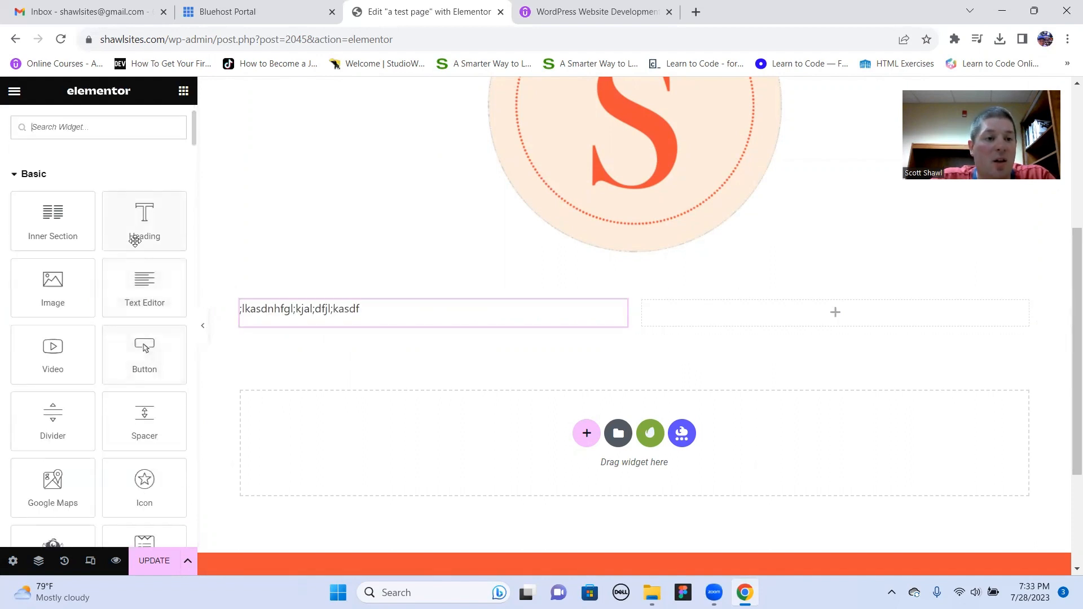
{"action": "left_click", "coordinate": [157, 362]}
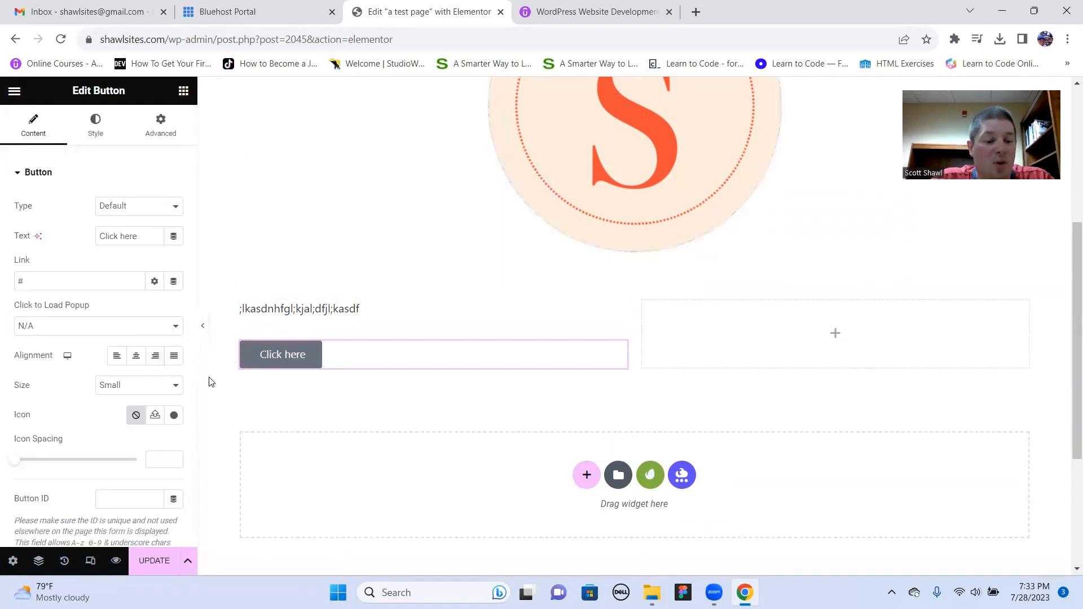
{"action": "key", "text": "Delete"}
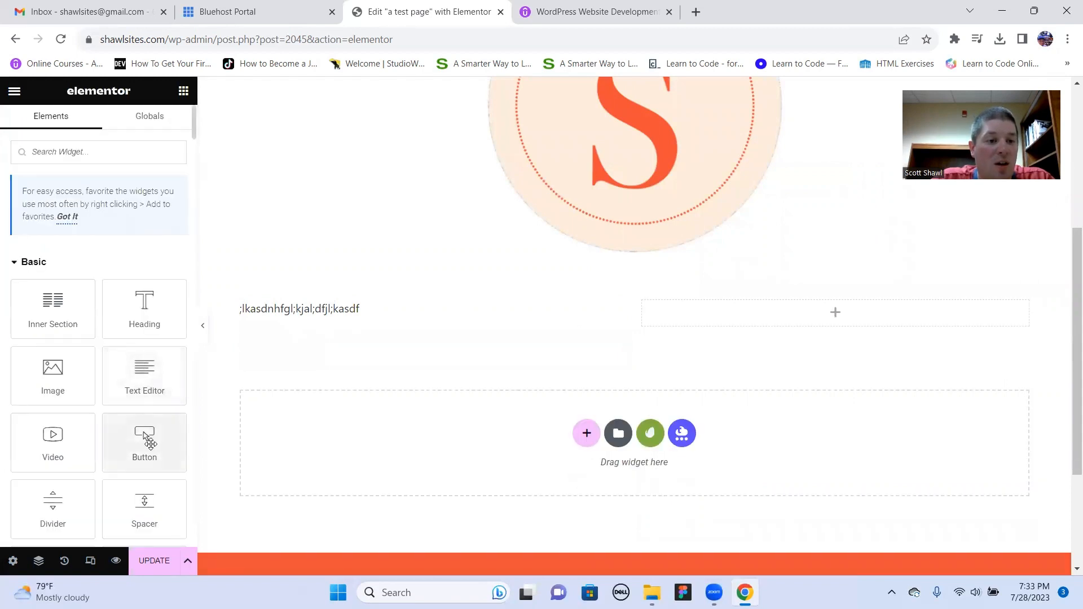
{"action": "left_click_drag", "start_coordinate": [146, 437], "coordinate": [844, 314]}
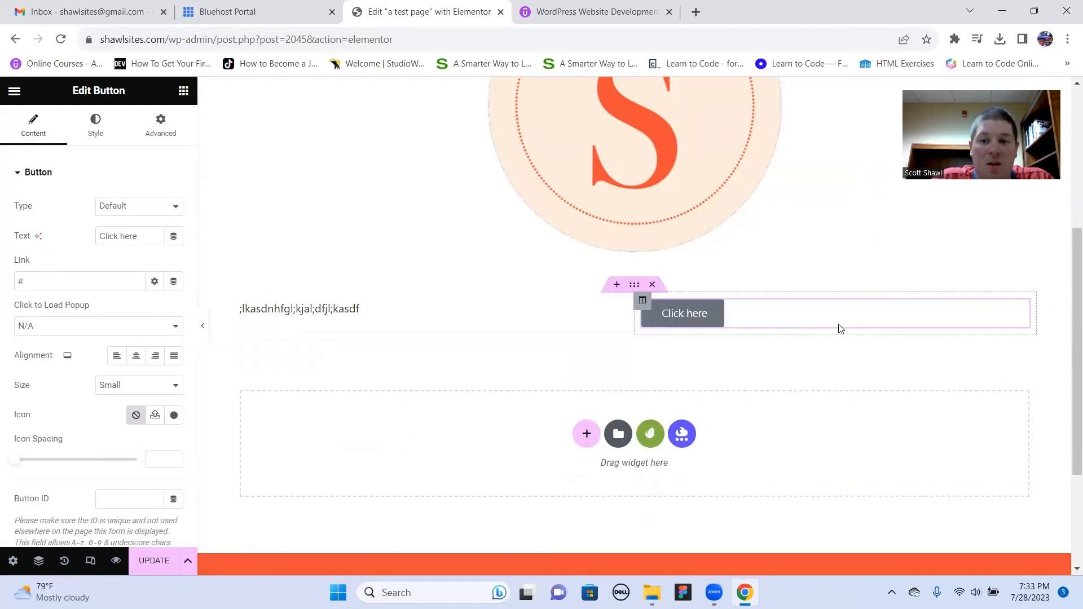
- Review the layout of the test page and save it by updating the published page
{"action": "scroll", "coordinate": [530, 384], "scroll_direction": "up", "scroll_amount": 5}
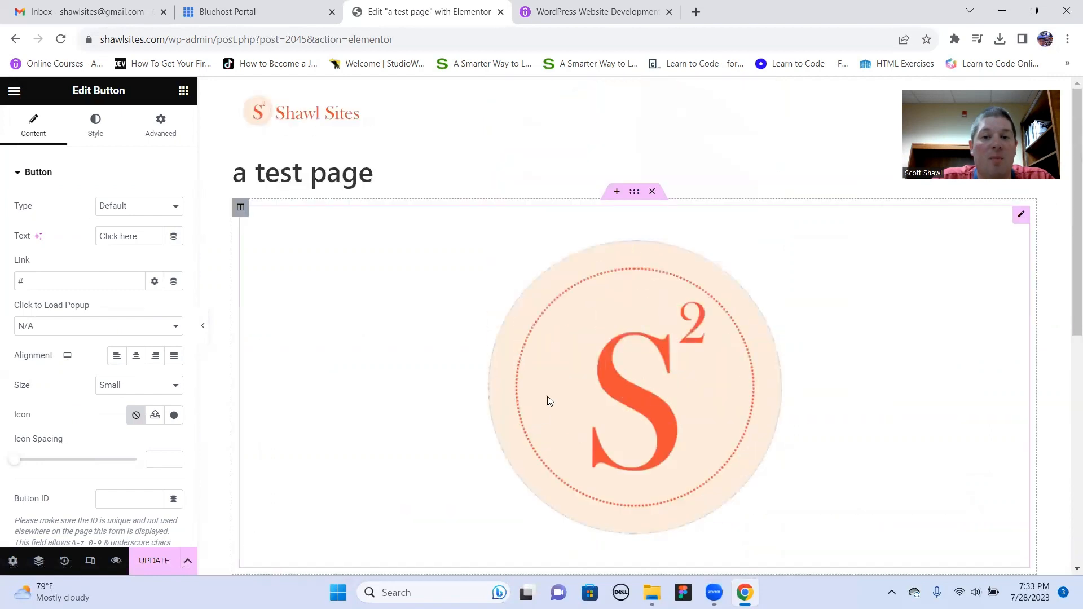
{"action": "scroll", "coordinate": [485, 417], "scroll_direction": "down", "scroll_amount": 3}
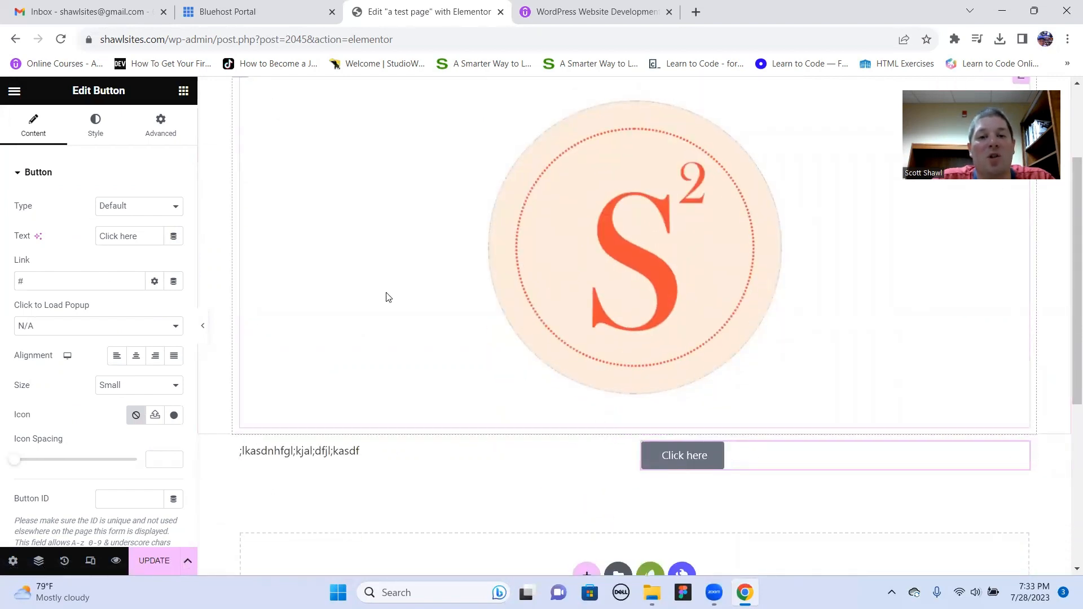
{"action": "scroll", "coordinate": [388, 297], "scroll_direction": "up", "scroll_amount": 3}
{"action": "scroll", "coordinate": [388, 298], "scroll_direction": "down", "scroll_amount": 7}
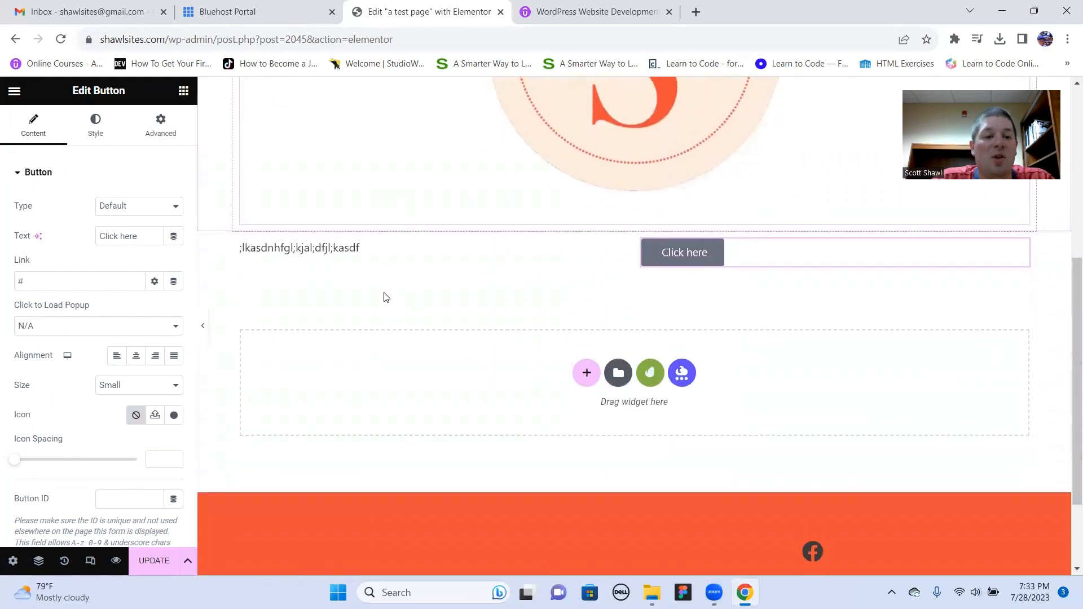
{"action": "scroll", "coordinate": [386, 297], "scroll_direction": "up", "scroll_amount": 4}
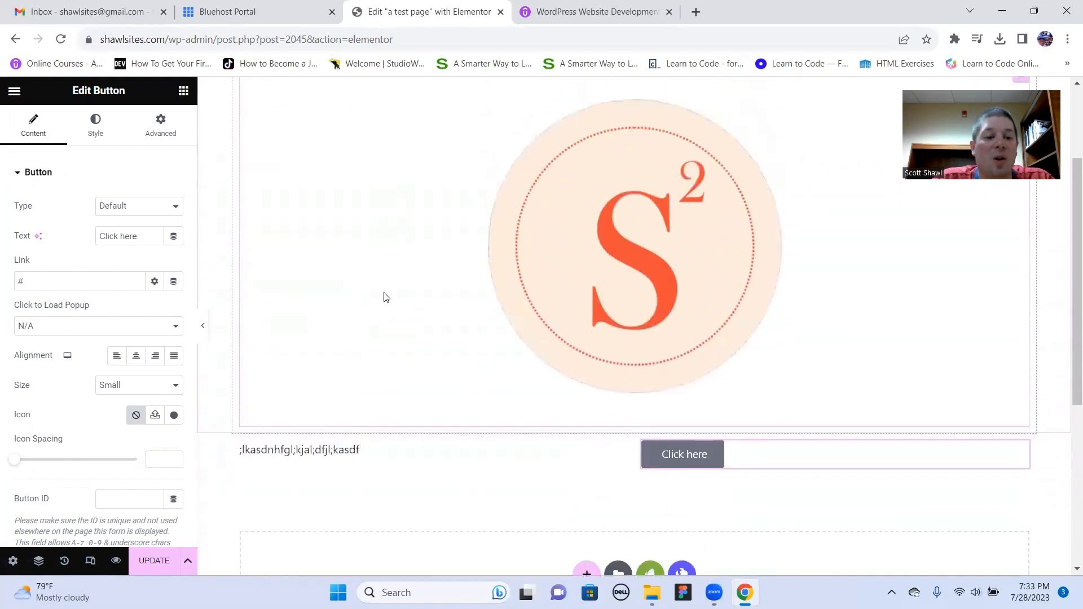
{"action": "left_click", "coordinate": [151, 565]}
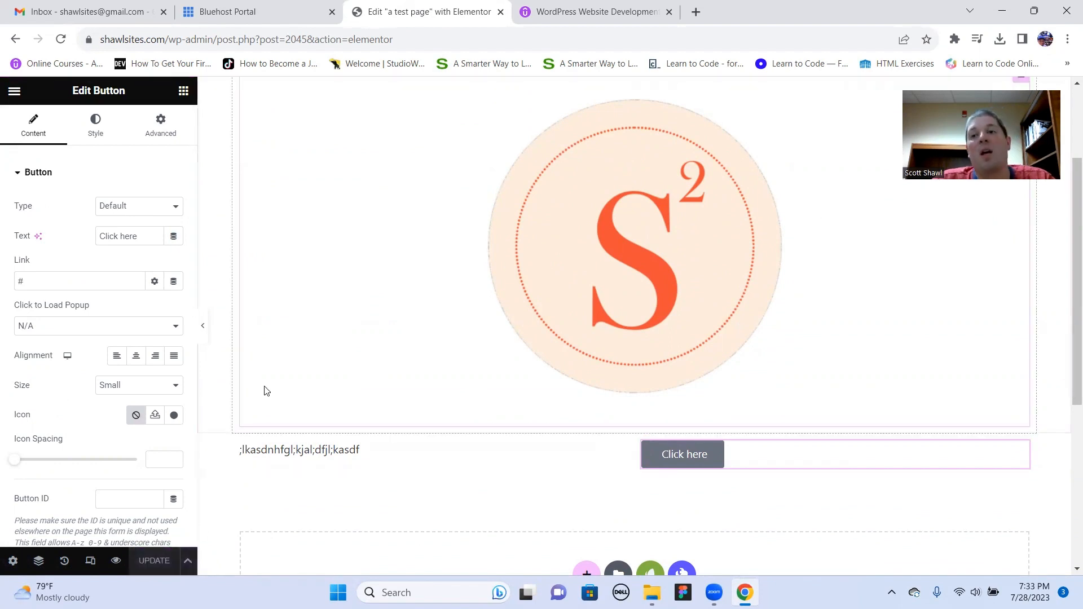
- Look through the page settings, covering the general options, the body style, and the advanced custom code options
{"action": "scroll", "coordinate": [233, 401], "scroll_direction": "up", "scroll_amount": 3}
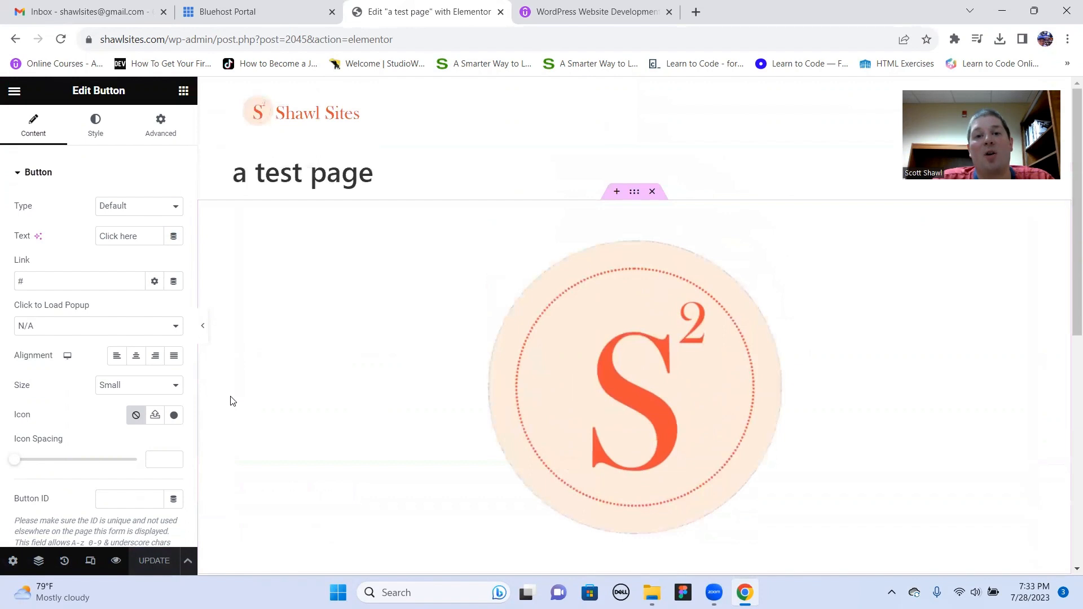
{"action": "left_click", "coordinate": [13, 561]}
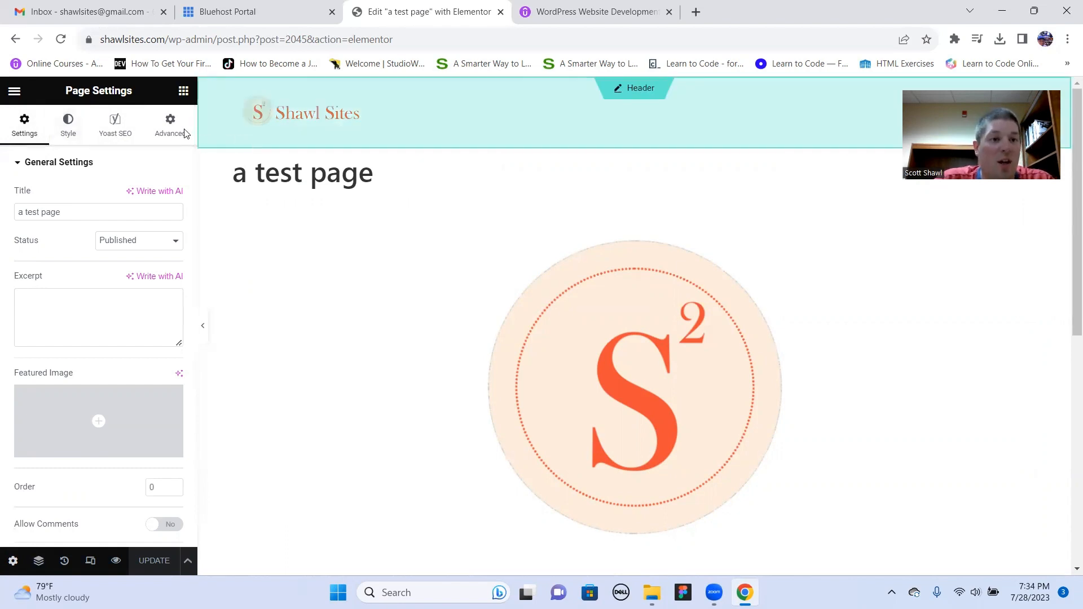
{"action": "left_click", "coordinate": [70, 131]}
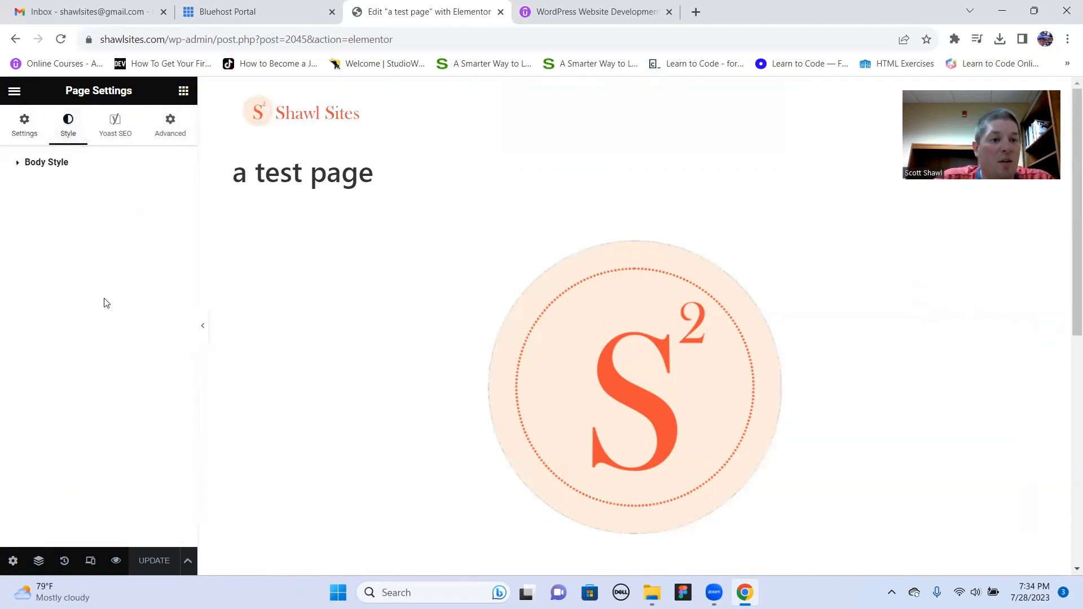
{"action": "left_click", "coordinate": [27, 164]}
{"action": "left_click", "coordinate": [170, 125]}
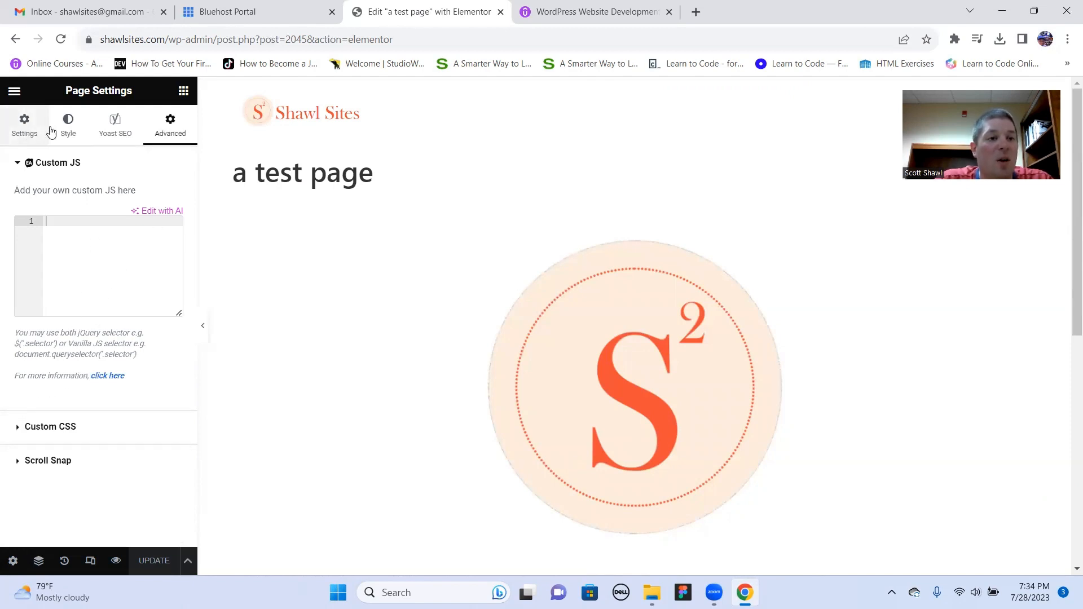
- Set the page's body background type to Classic and give it the bright green color #31E656
{"action": "left_click", "coordinate": [69, 134]}
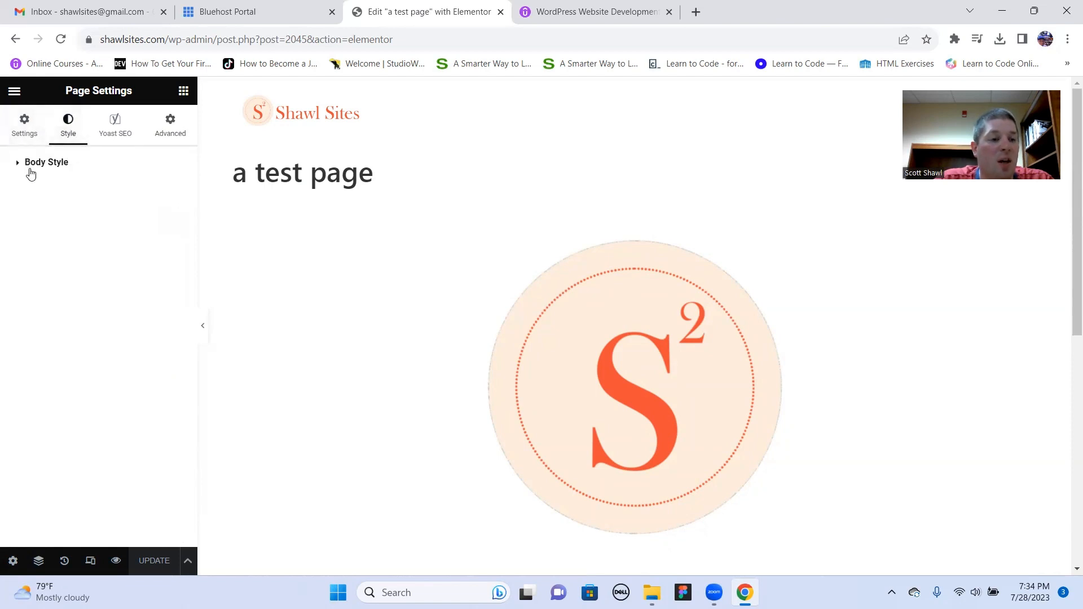
{"action": "left_click", "coordinate": [31, 167]}
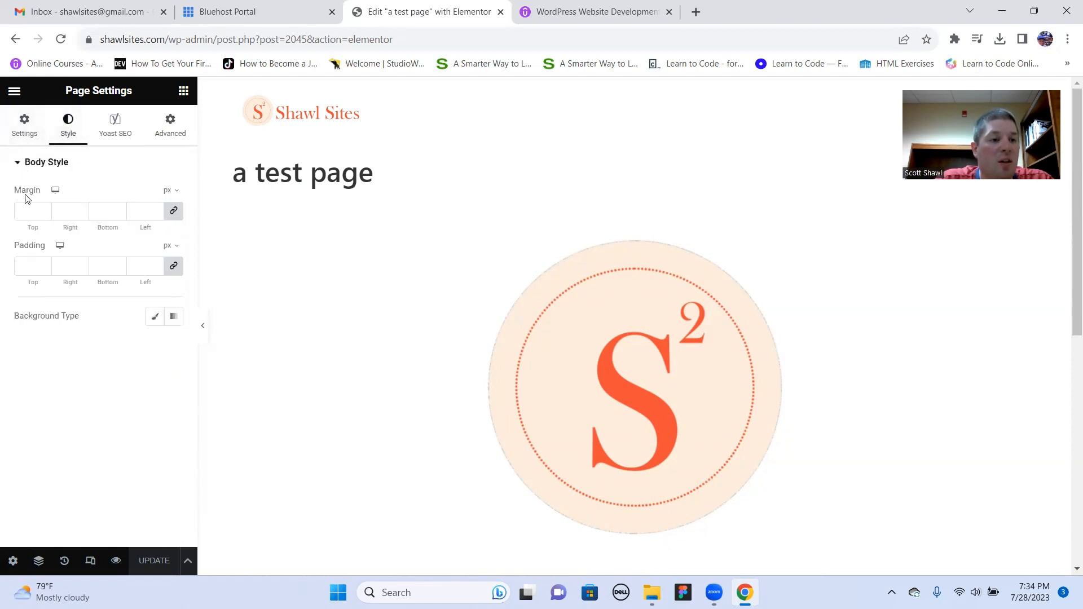
{"action": "left_click", "coordinate": [153, 320]}
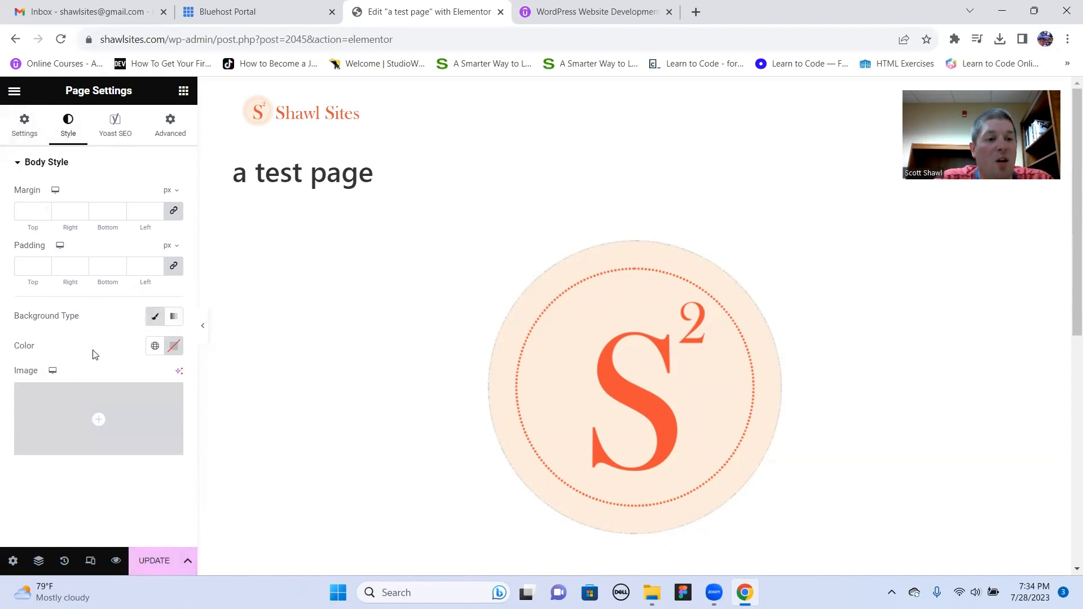
{"action": "left_click", "coordinate": [173, 348]}
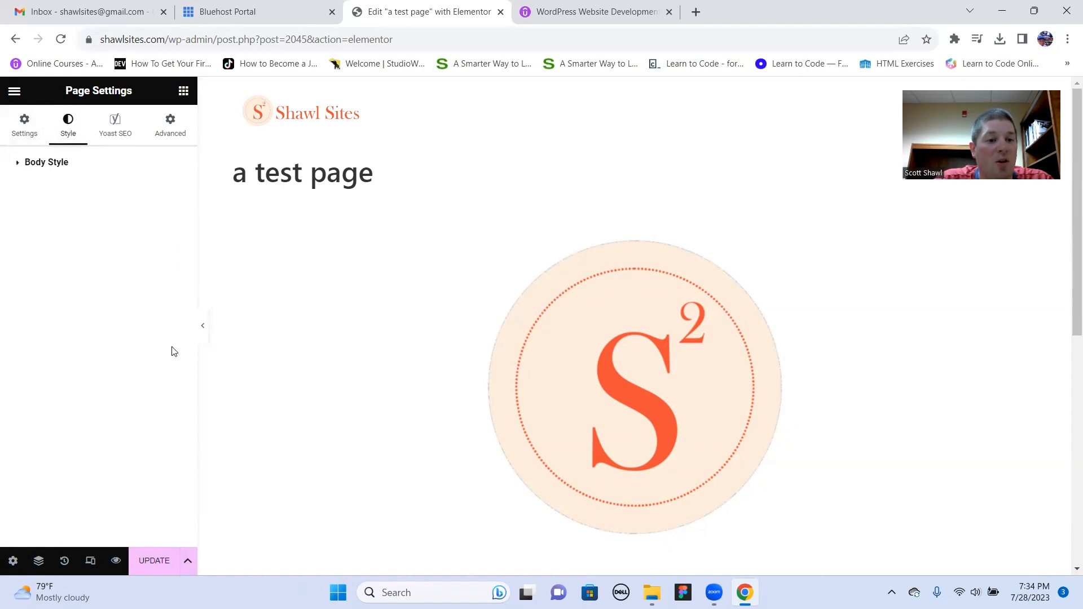
{"action": "left_click", "coordinate": [20, 164]}
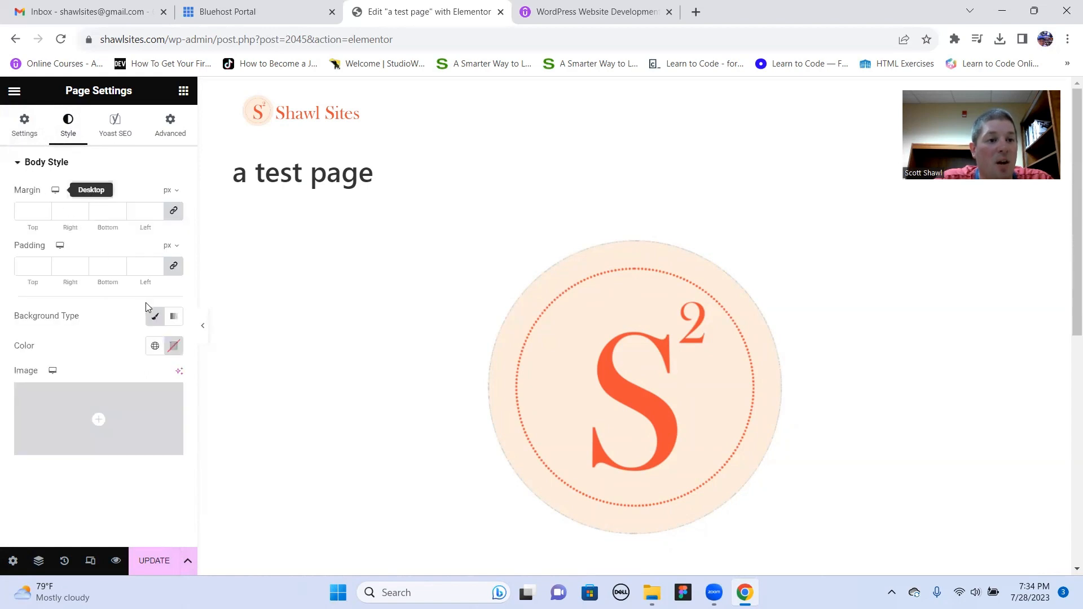
{"action": "left_click", "coordinate": [173, 351]}
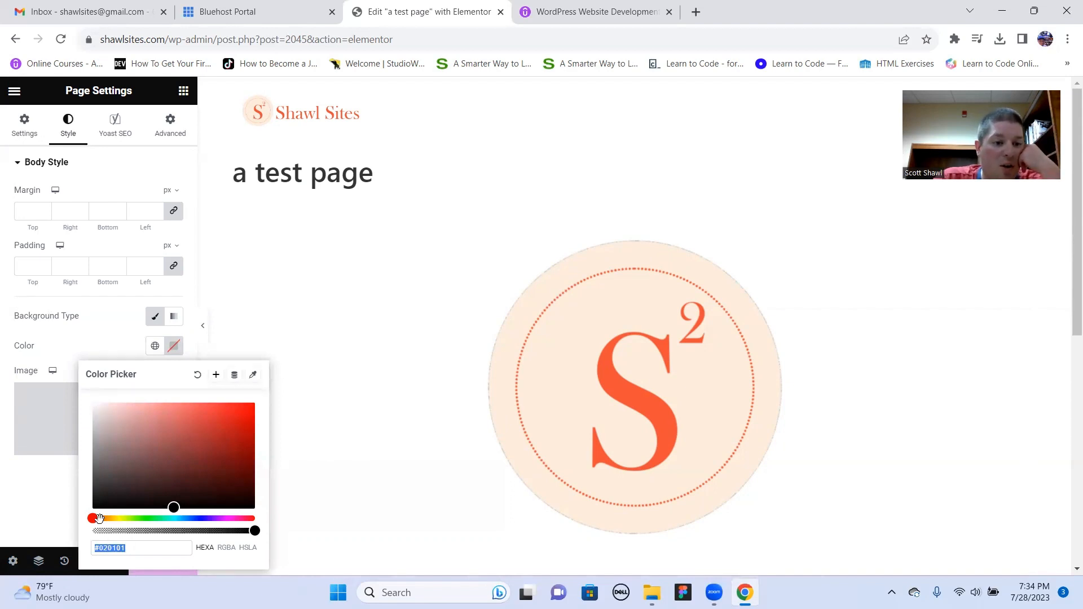
{"action": "left_click_drag", "start_coordinate": [175, 509], "coordinate": [173, 453]}
{"action": "left_click_drag", "start_coordinate": [99, 516], "coordinate": [152, 518]}
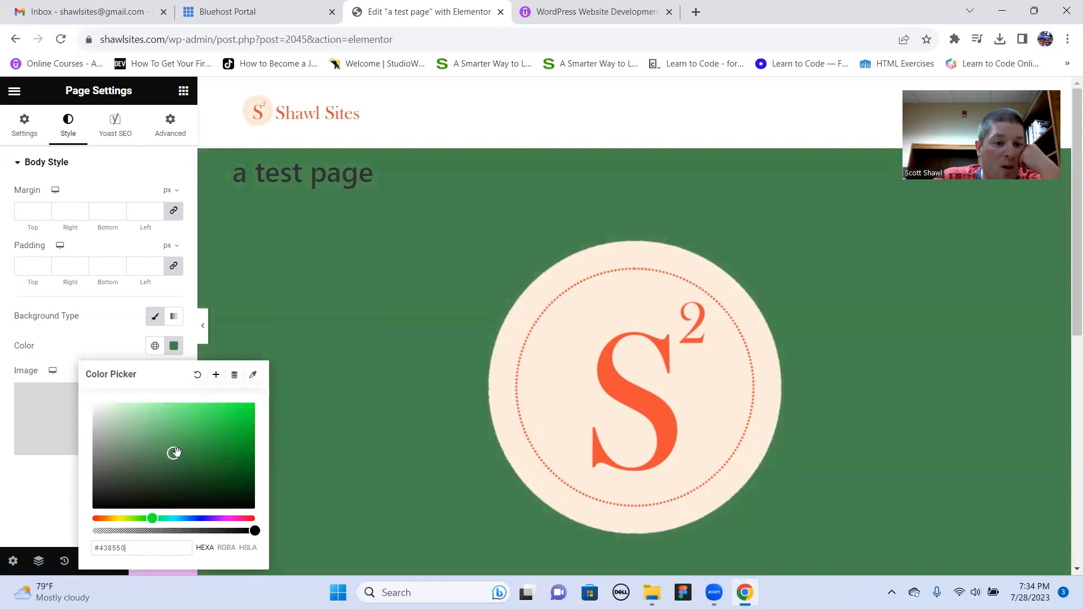
{"action": "left_click_drag", "start_coordinate": [174, 452], "coordinate": [218, 414]}
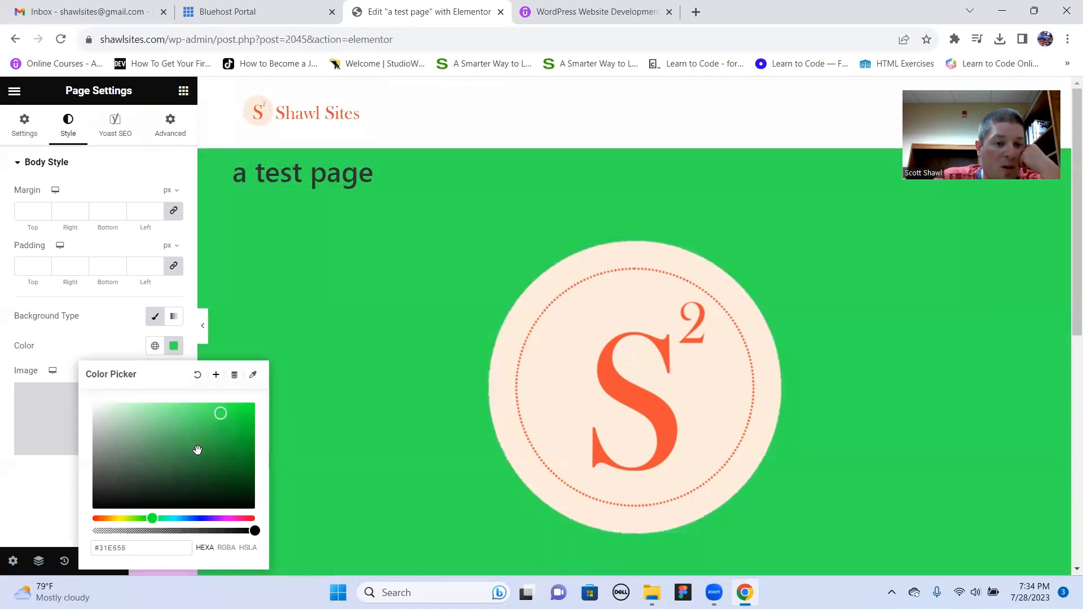
- Make the body background color half transparent, as #31E65680, and save the change to the published page
{"action": "left_click_drag", "start_coordinate": [254, 530], "coordinate": [173, 530]}
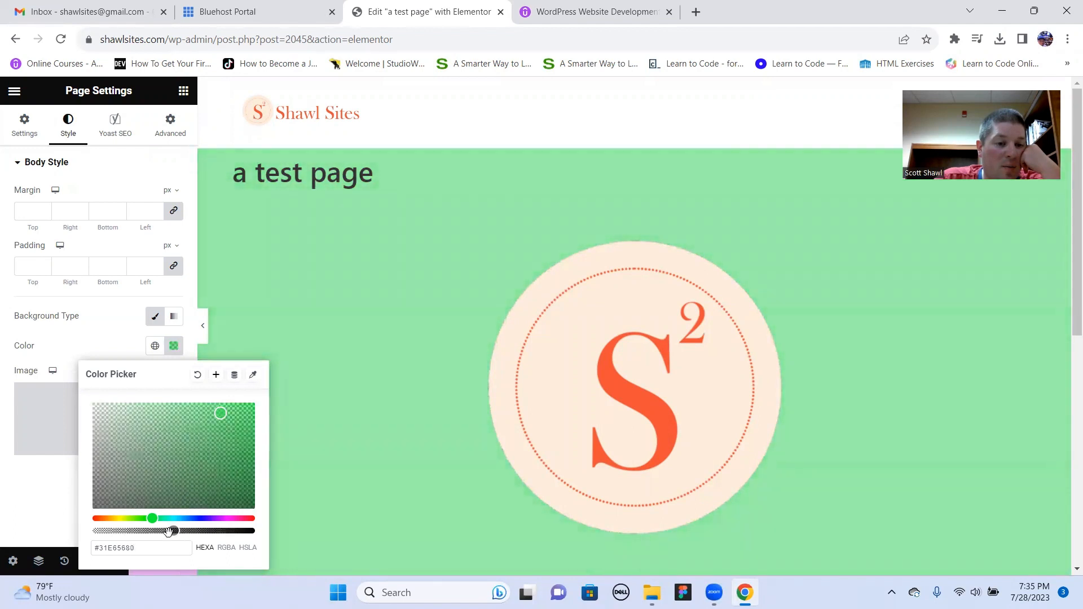
{"action": "left_click", "coordinate": [38, 494]}
{"action": "left_click", "coordinate": [148, 562]}
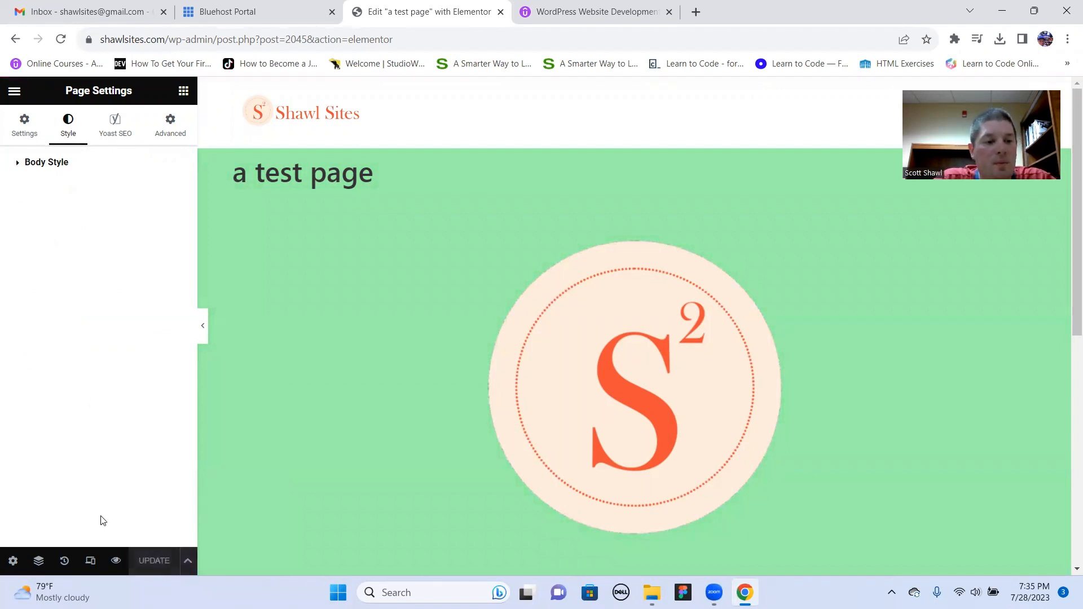
- Preview the page in its own browser tab, look over its title, logo, text and footer, and try the "Click here" button
{"action": "left_click", "coordinate": [117, 561]}
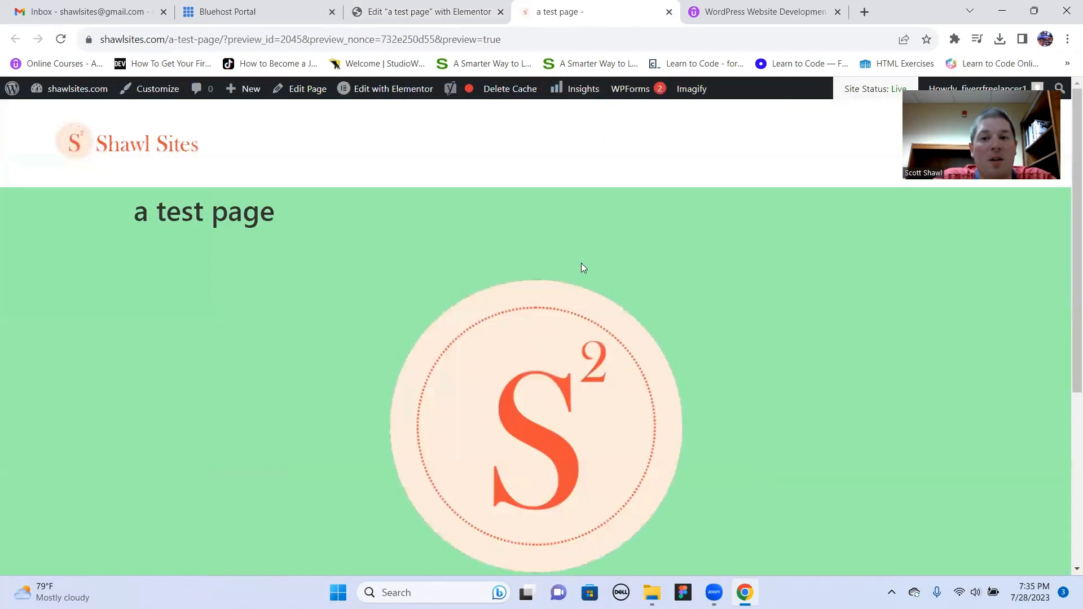
{"action": "scroll", "coordinate": [581, 263], "scroll_direction": "down", "scroll_amount": 5}
{"action": "scroll", "coordinate": [578, 279], "scroll_direction": "up", "scroll_amount": 5}
{"action": "scroll", "coordinate": [414, 393], "scroll_direction": "down", "scroll_amount": 2}
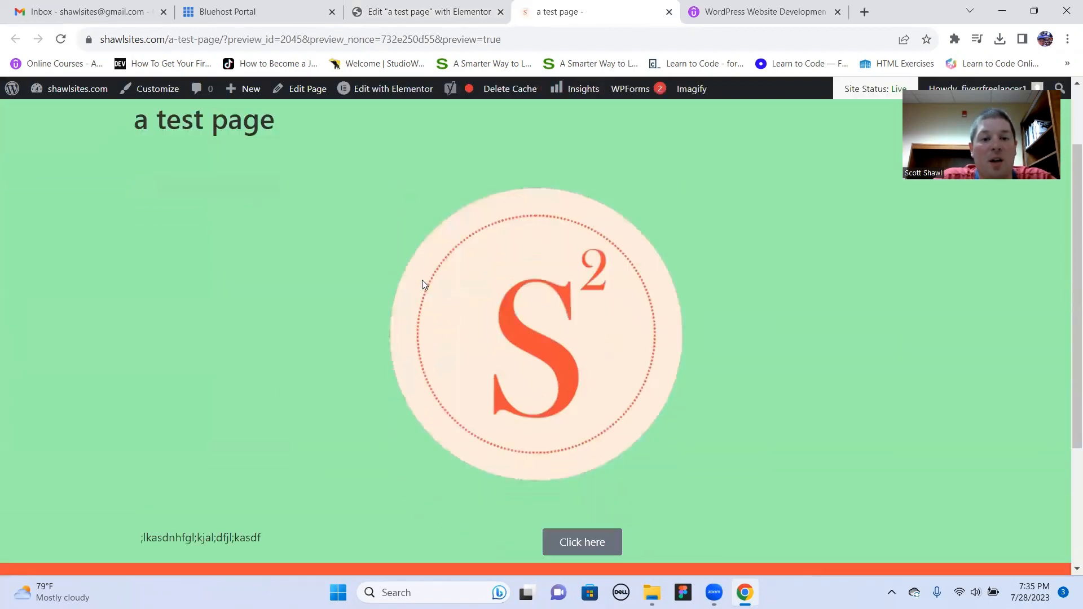
{"action": "scroll", "coordinate": [421, 279], "scroll_direction": "down", "scroll_amount": 3}
{"action": "scroll", "coordinate": [353, 296], "scroll_direction": "up", "scroll_amount": 1}
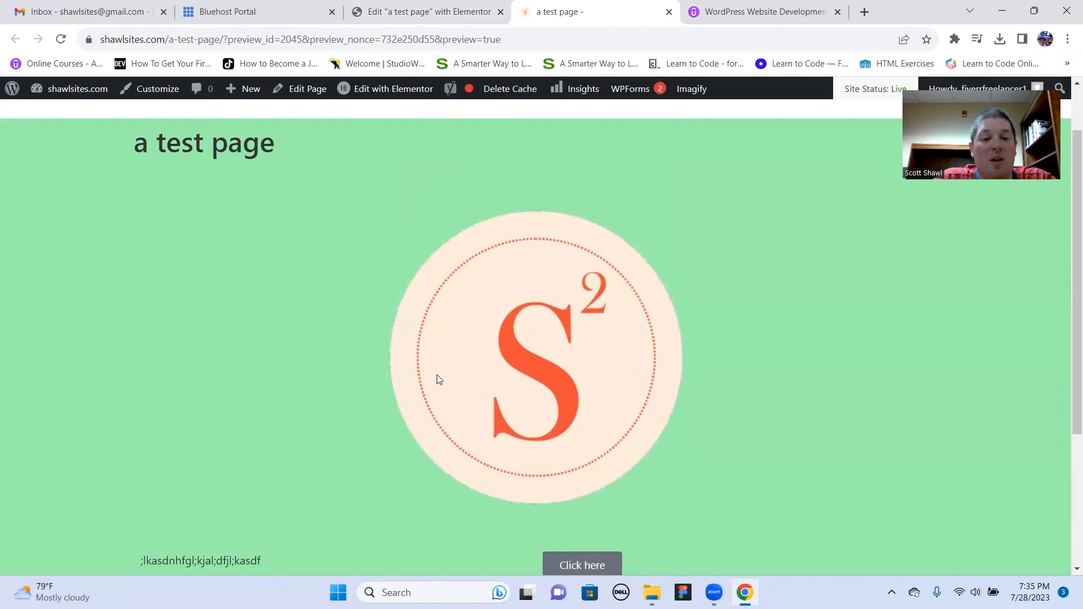
{"action": "scroll", "coordinate": [438, 379], "scroll_direction": "down", "scroll_amount": 1}
{"action": "left_click", "coordinate": [601, 497]}
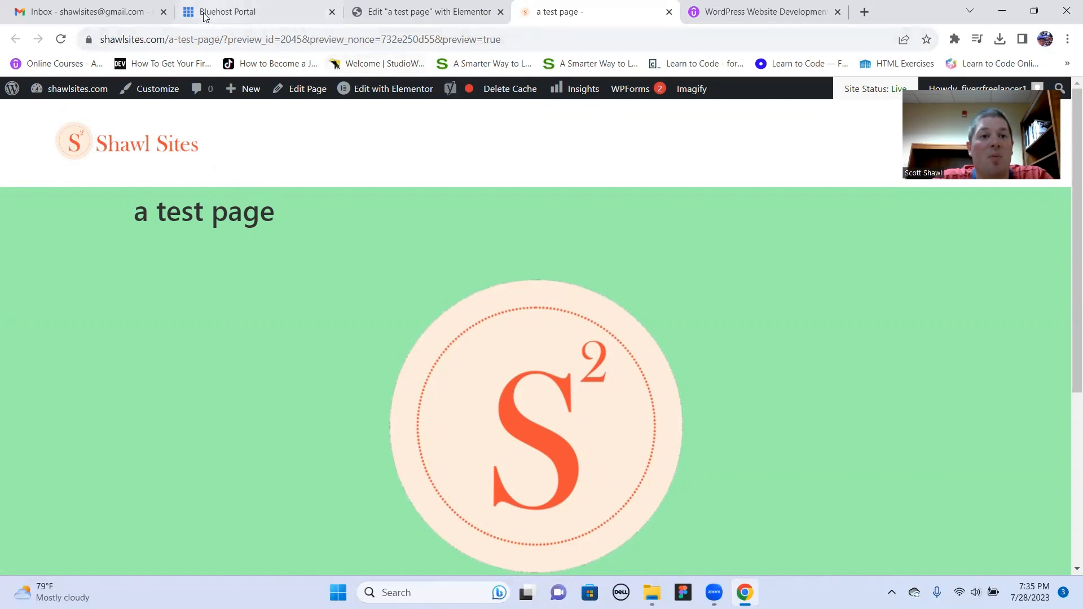
- Back in the Elementor editor, hide the page title through the general page settings and update the page
{"action": "left_click", "coordinate": [429, 12]}
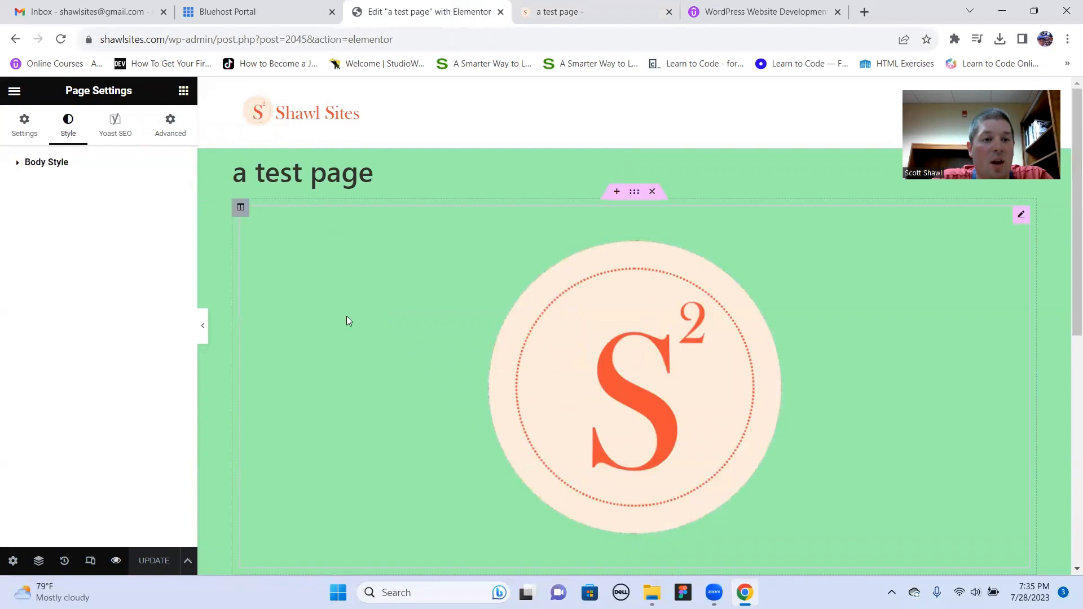
{"action": "left_click", "coordinate": [12, 561]}
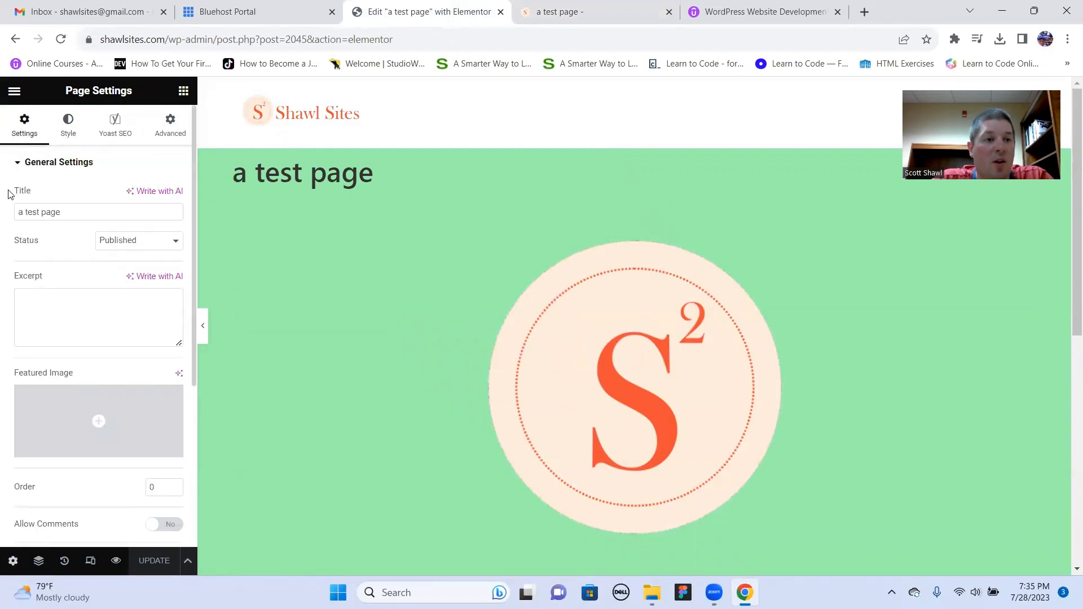
{"action": "left_click", "coordinate": [117, 216]}
{"action": "scroll", "coordinate": [117, 216], "scroll_direction": "down", "scroll_amount": 5}
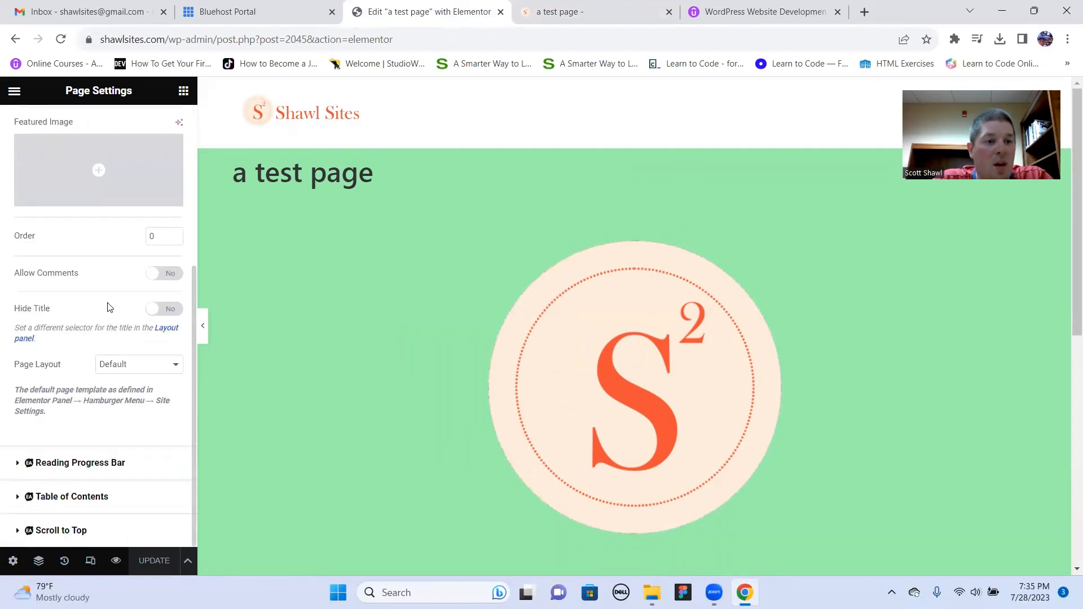
{"action": "left_click", "coordinate": [155, 310]}
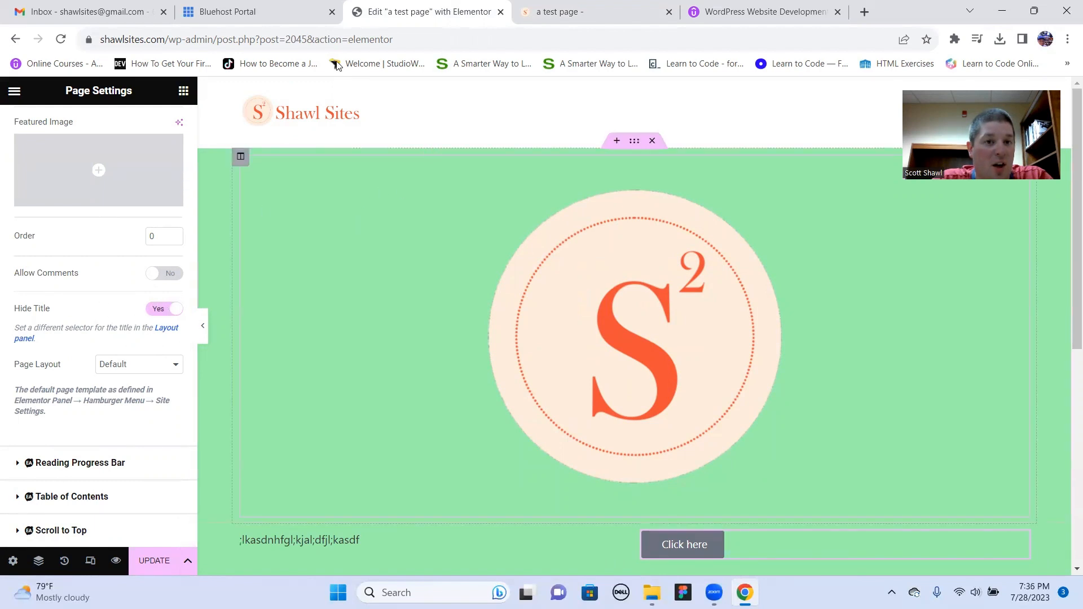
{"action": "left_click", "coordinate": [154, 561]}
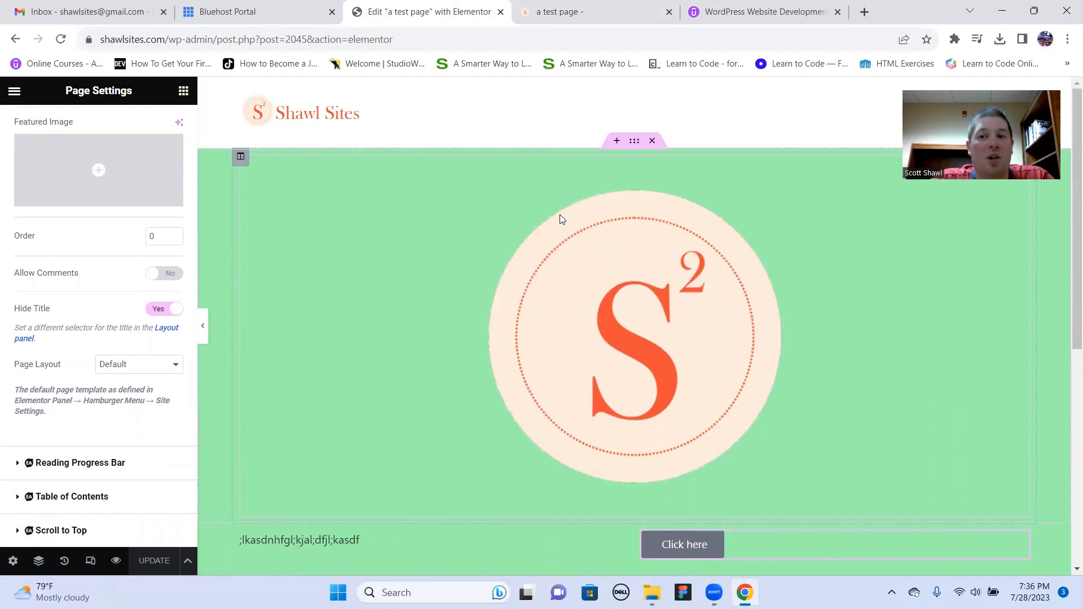
- Examine the page's mobile portrait layout in responsive mode from header to bottom, and return to the desktop view
{"action": "left_click", "coordinate": [90, 562]}
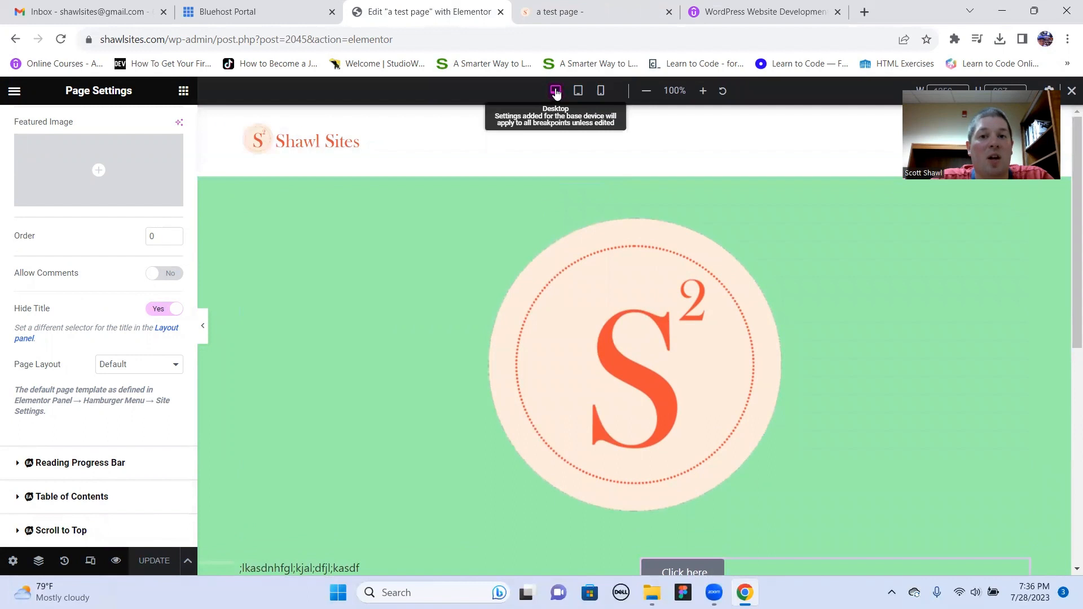
{"action": "left_click", "coordinate": [576, 92]}
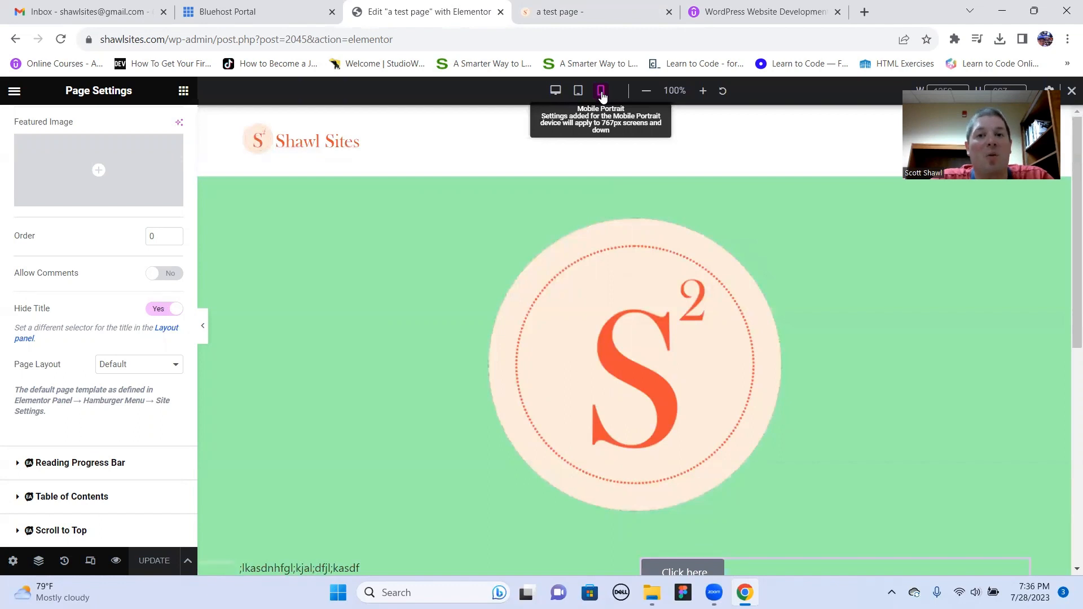
{"action": "left_click", "coordinate": [601, 92]}
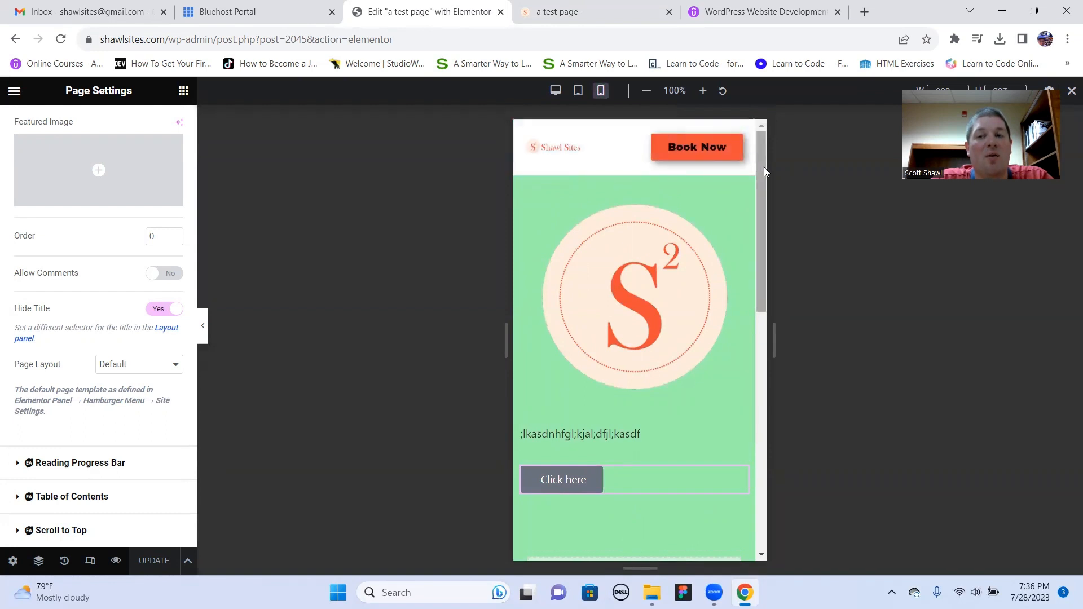
{"action": "left_click_drag", "start_coordinate": [765, 171], "coordinate": [760, 159]}
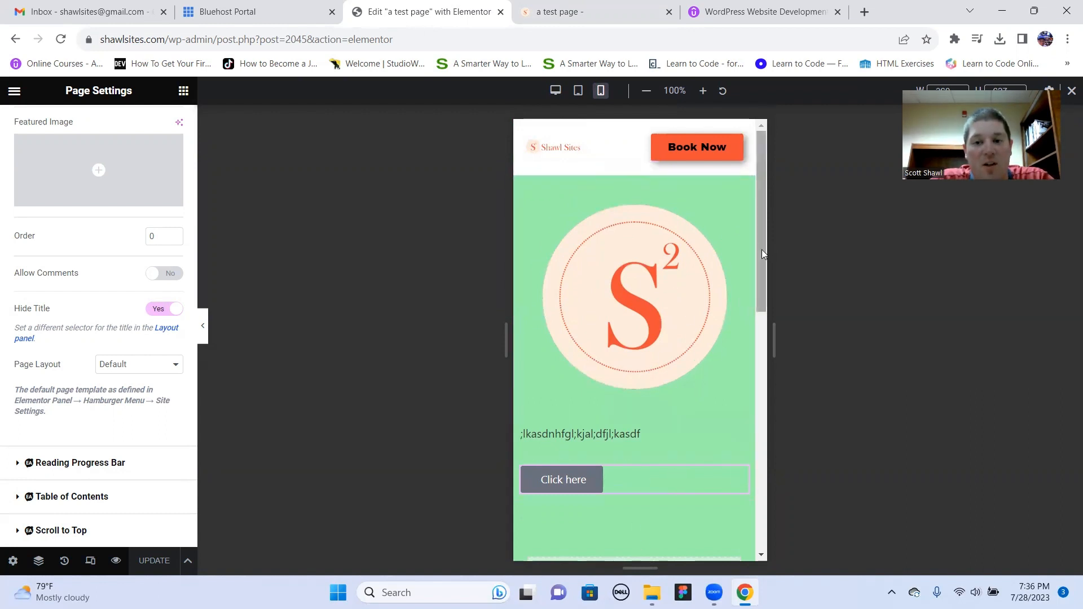
{"action": "left_click_drag", "start_coordinate": [761, 249], "coordinate": [751, 201]}
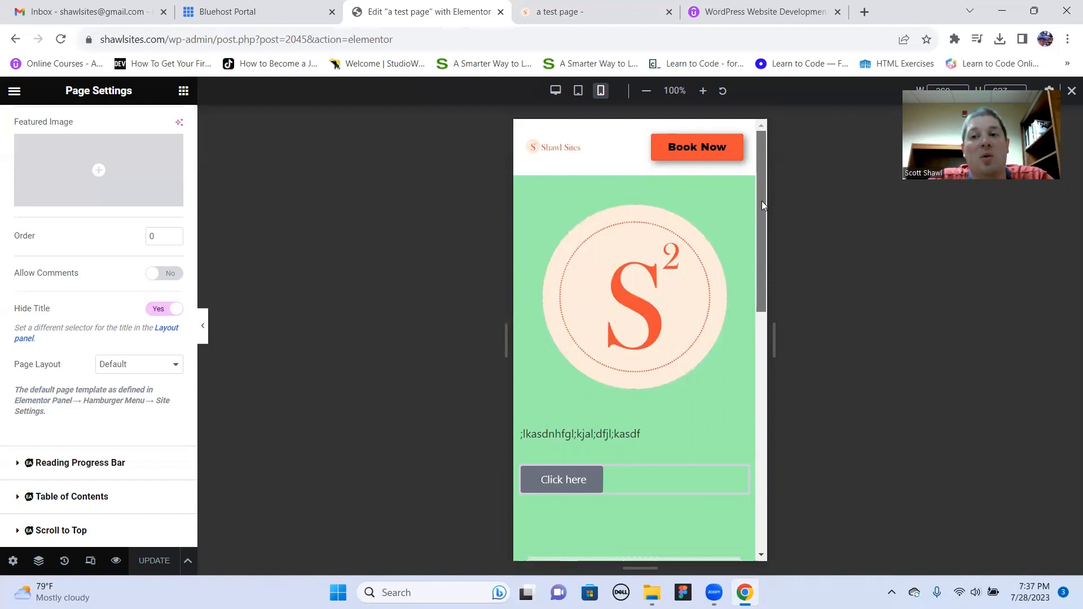
{"action": "scroll", "coordinate": [758, 238], "scroll_direction": "down", "scroll_amount": 10}
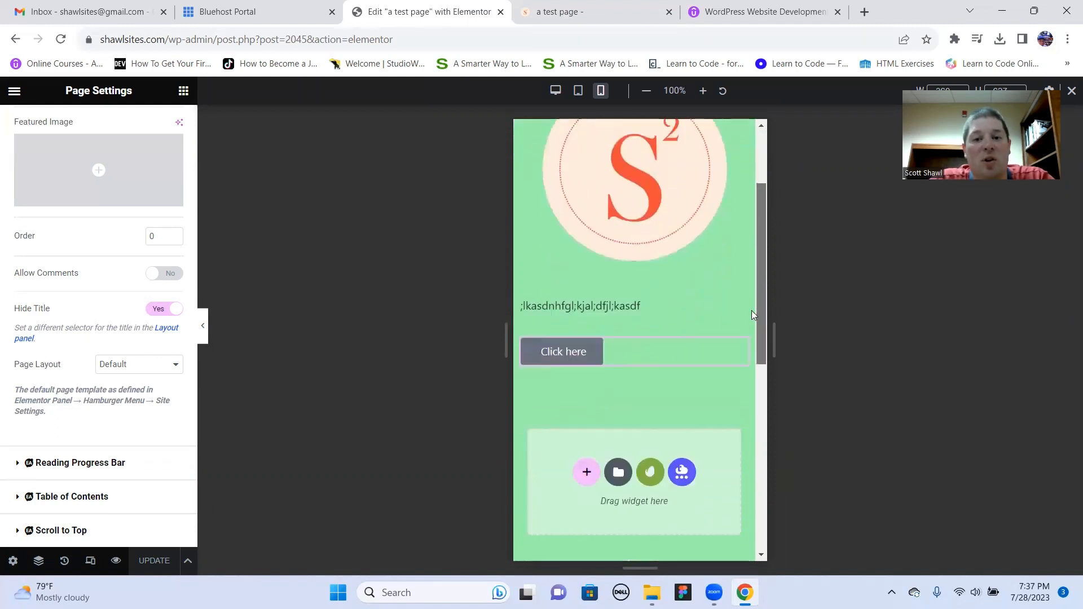
{"action": "scroll", "coordinate": [753, 420], "scroll_direction": "up", "scroll_amount": 10}
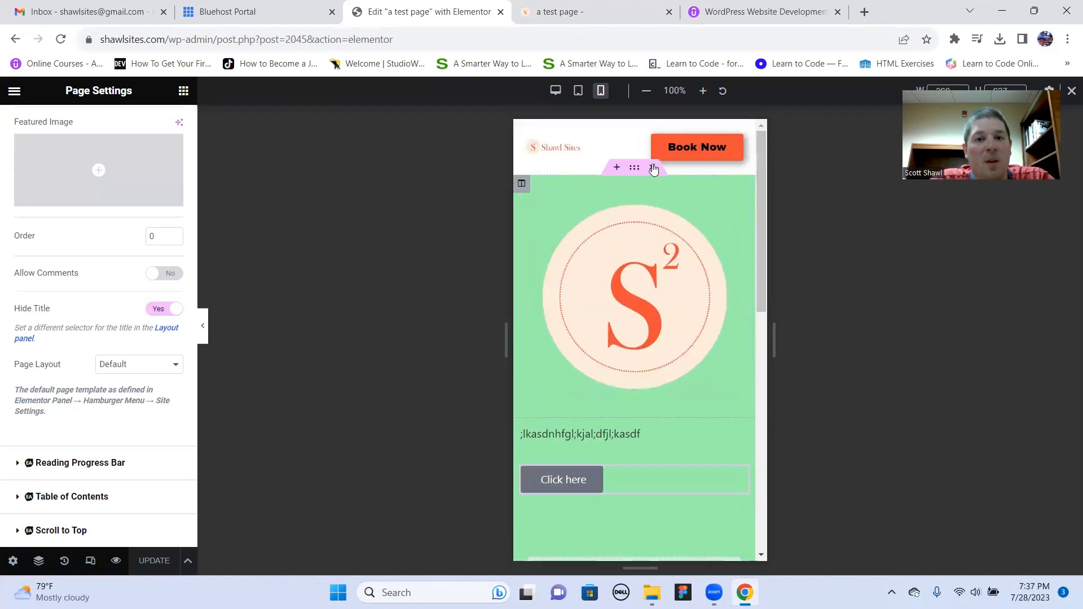
{"action": "left_click", "coordinate": [558, 93]}
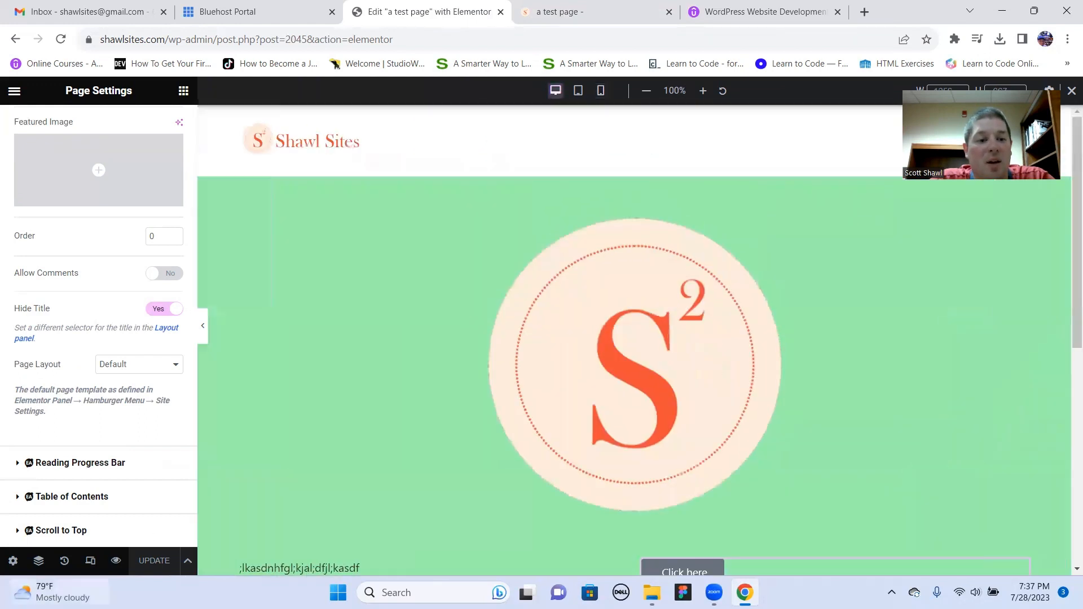